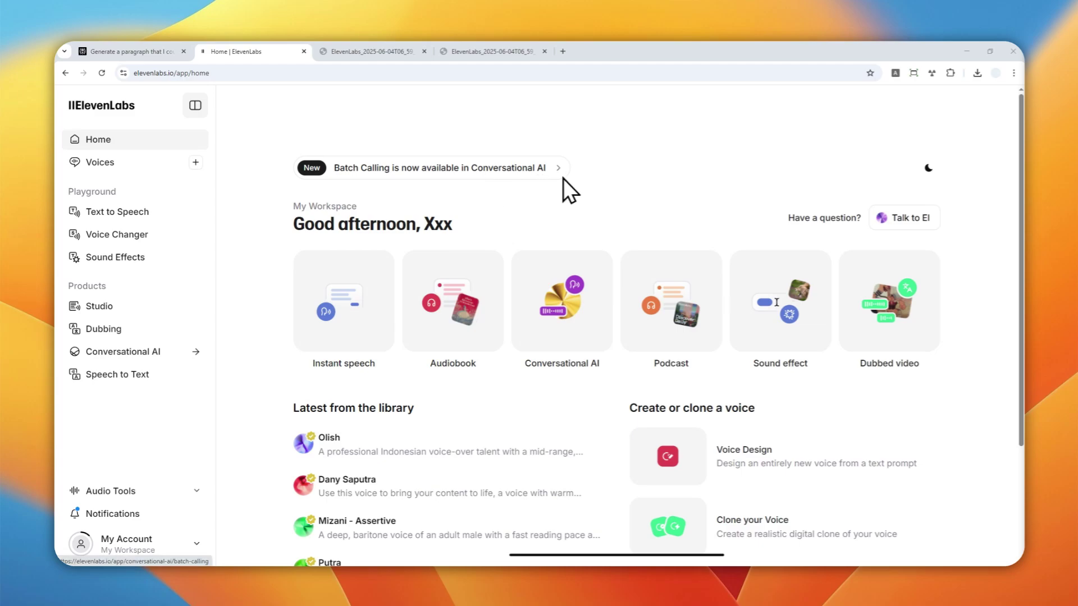
Go to the Text to Speech page under Playground from the ElevenLabs home workspace
left_click(162, 74)
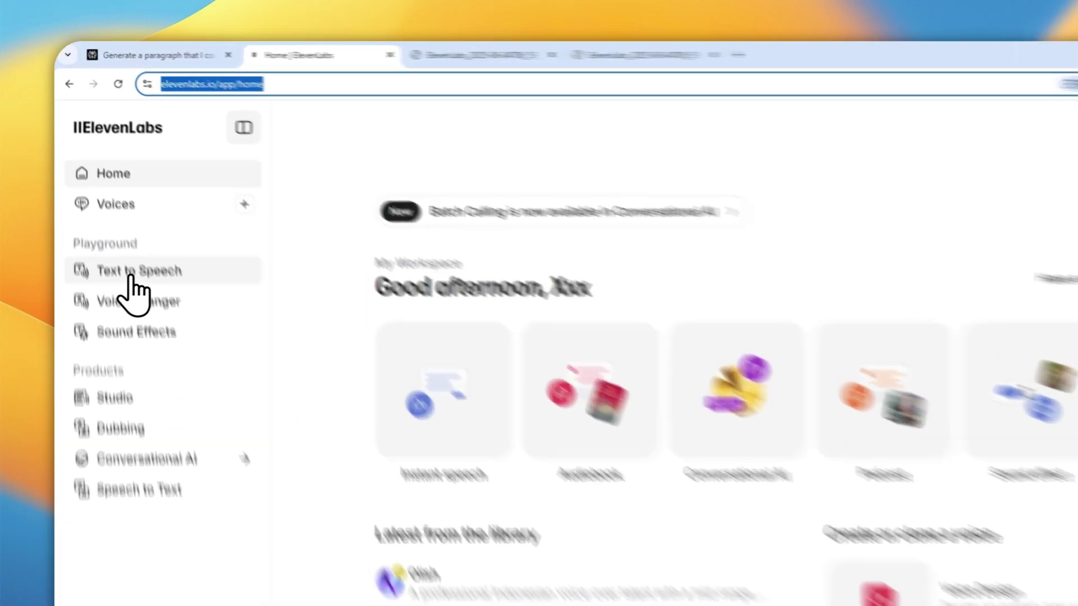
left_click(110, 214)
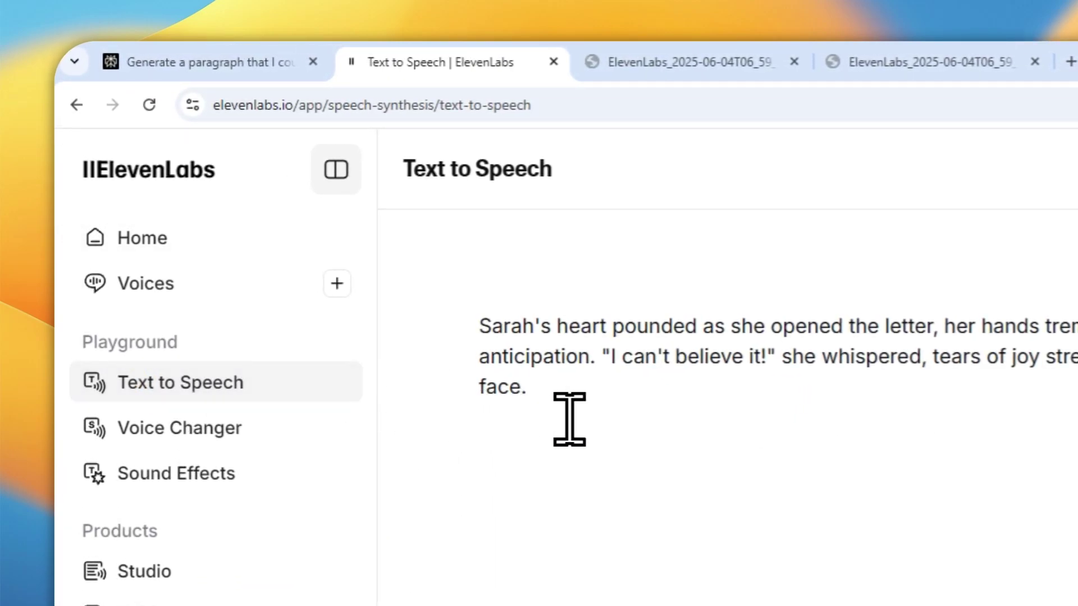
Select the Sarah paragraph, then search 'Adam' in the voice picker and choose Adam instead of Clyde
triple_click(569, 419)
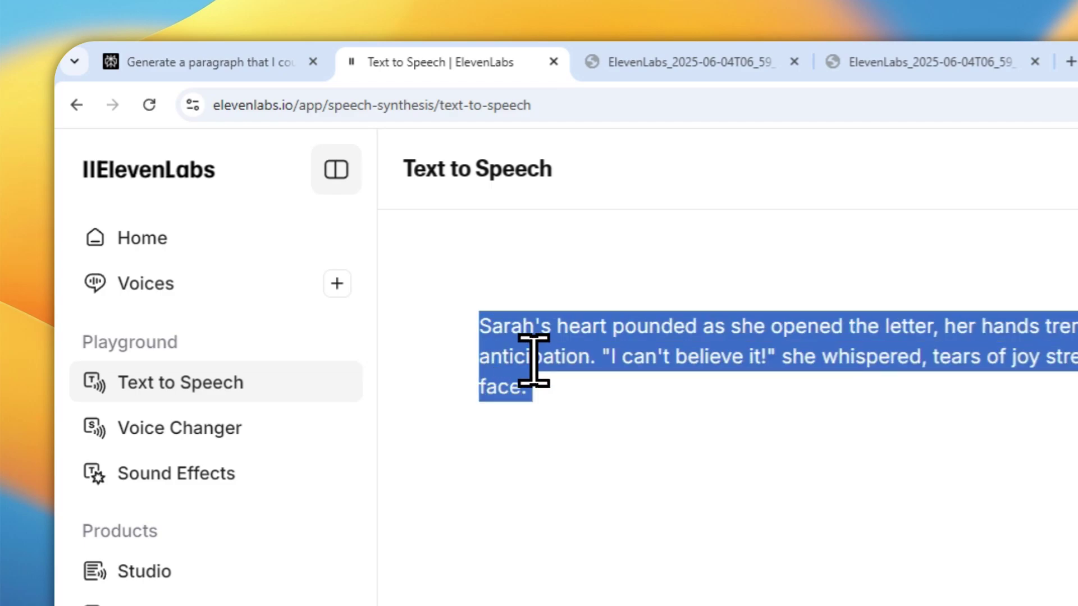
left_click(218, 60)
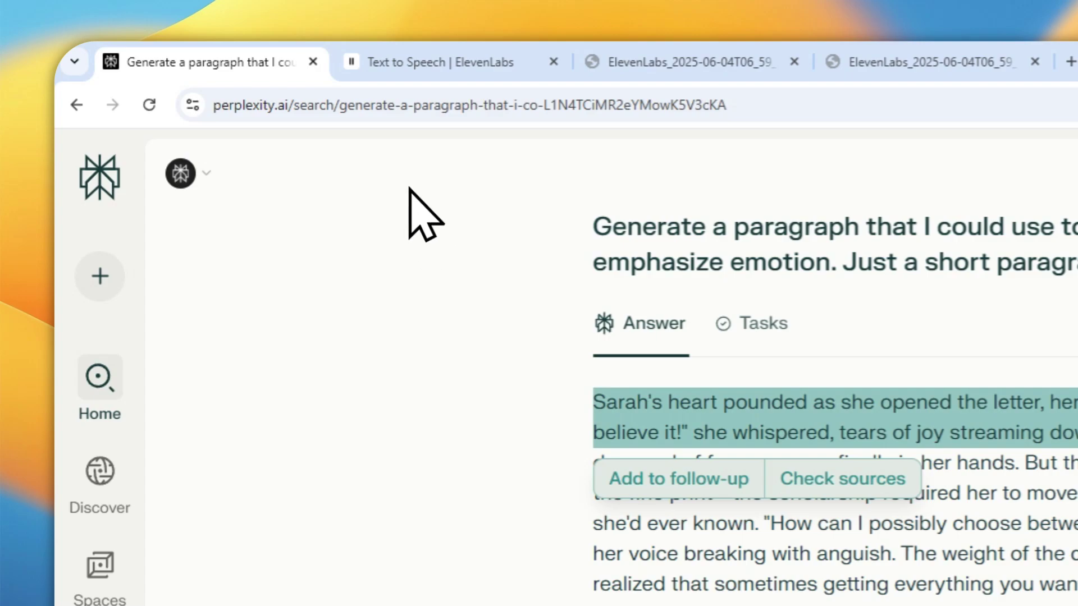
left_click(429, 63)
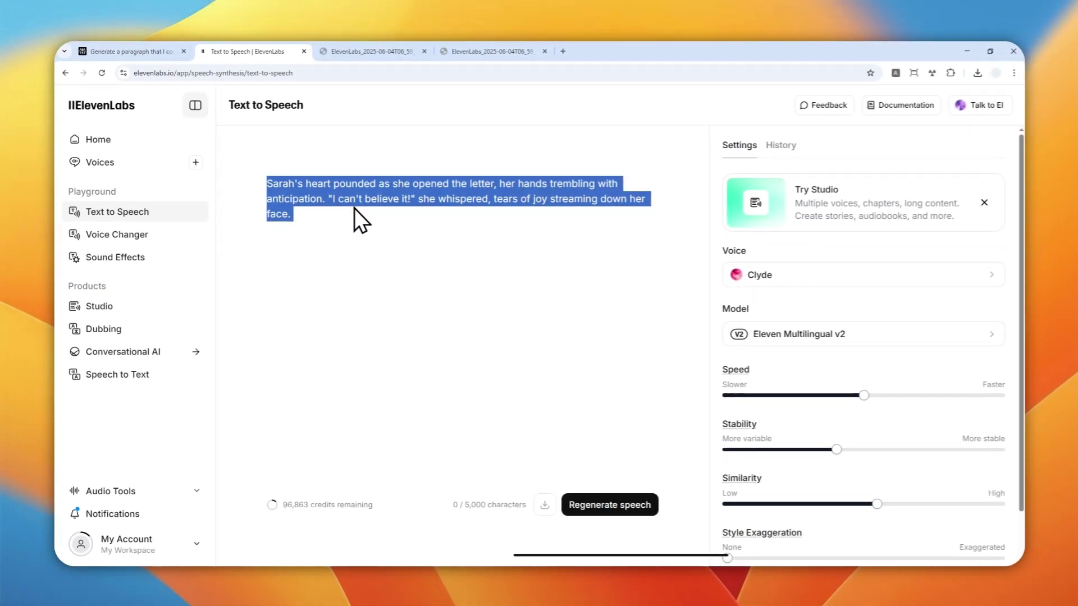
left_click(785, 275)
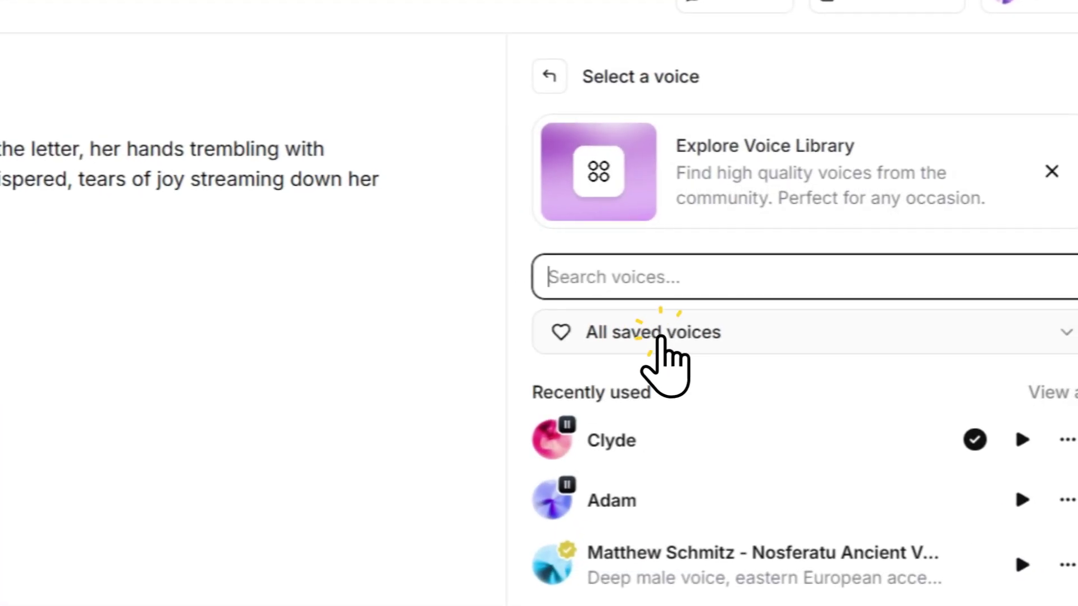
left_click(645, 281)
type("Adam")
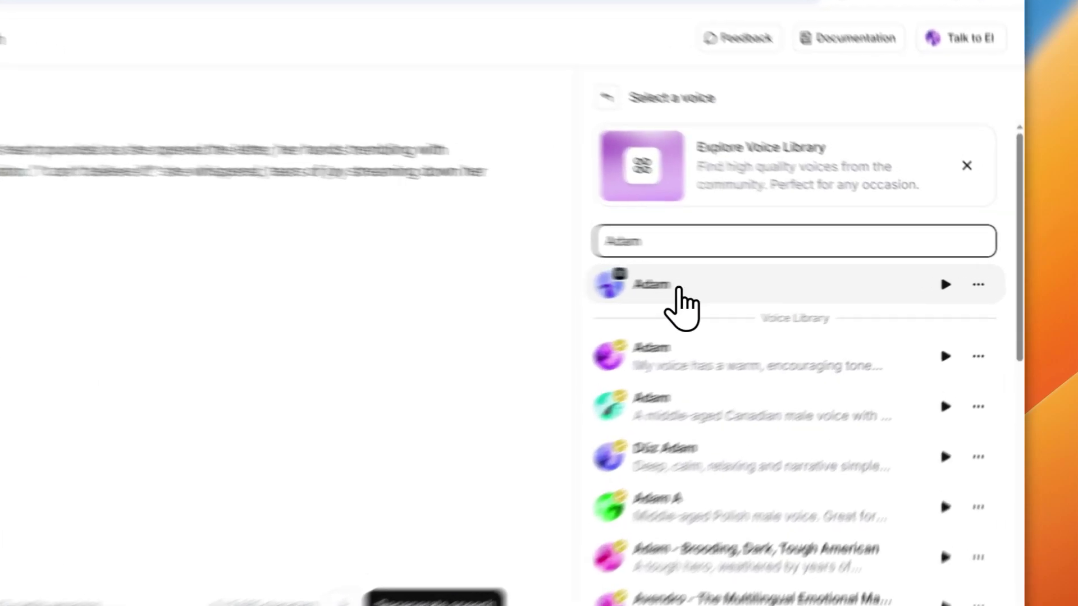
left_click(680, 290)
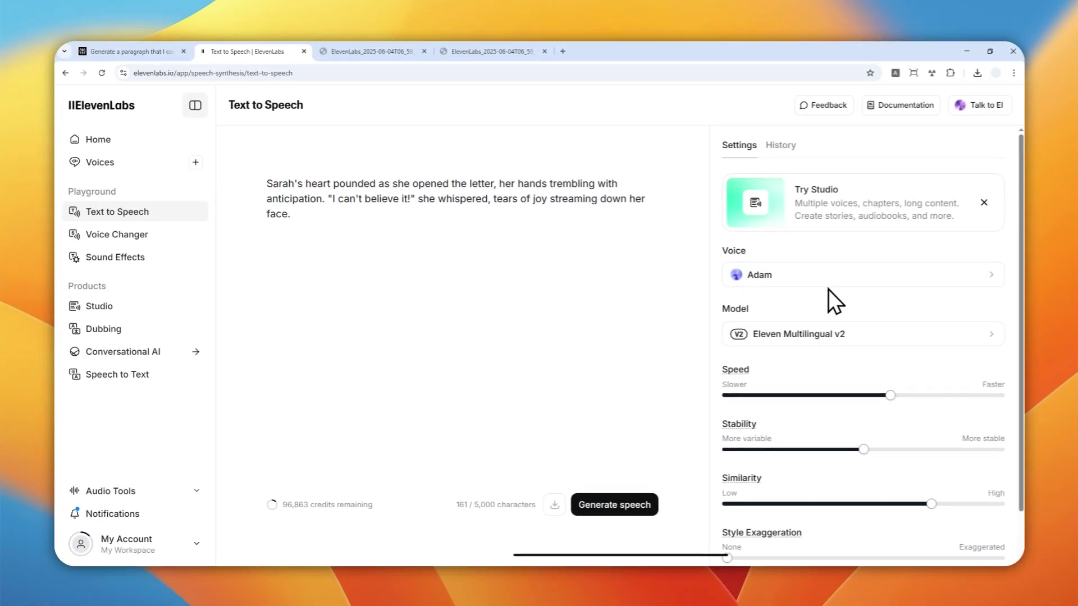
Browse the Select a model list, leaving Eleven Multilingual v2 as the chosen model
left_click(781, 333)
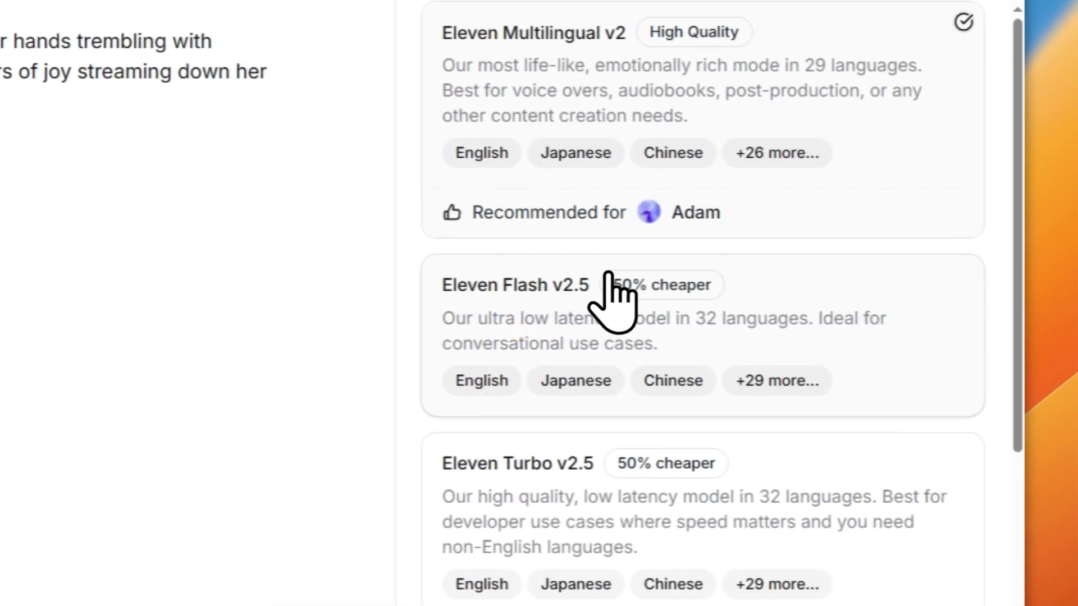
scroll(699, 348, "down", 5)
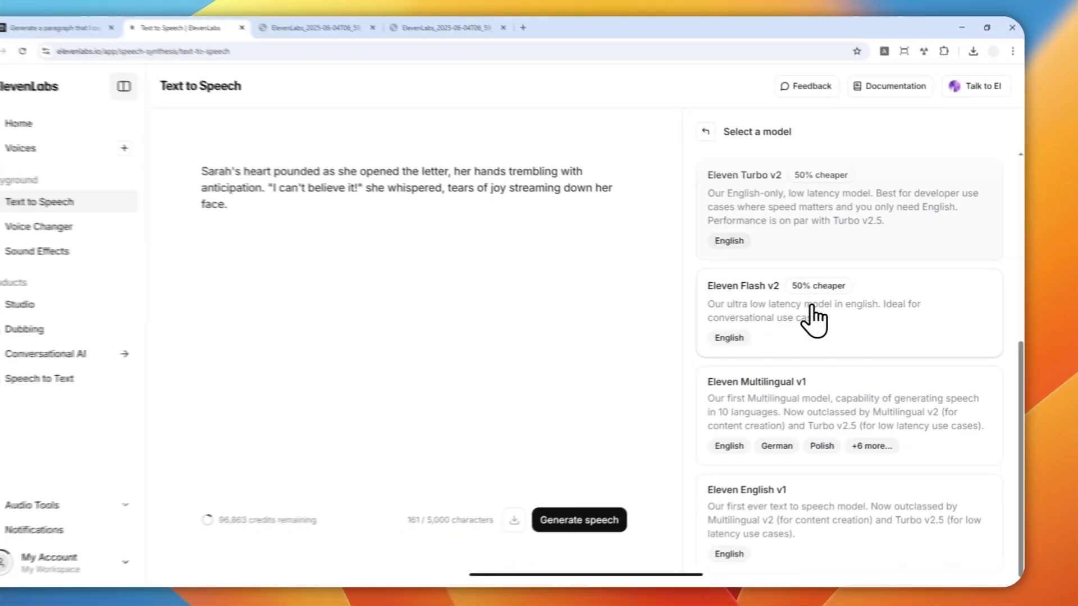
scroll(814, 320, "up", 3)
scroll(824, 338, "down", 3)
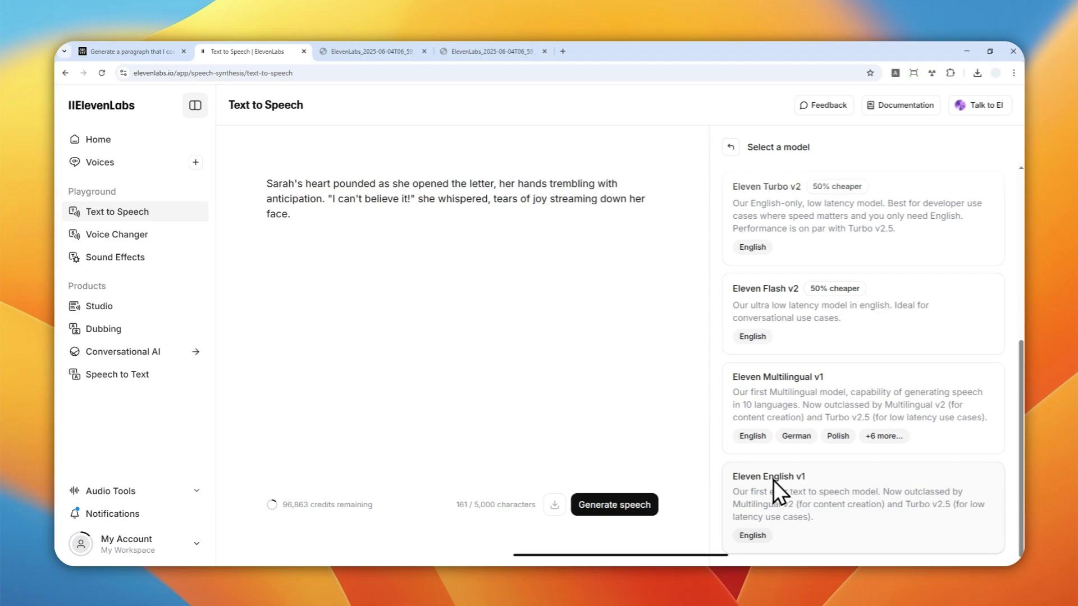
scroll(820, 401, "up", 5)
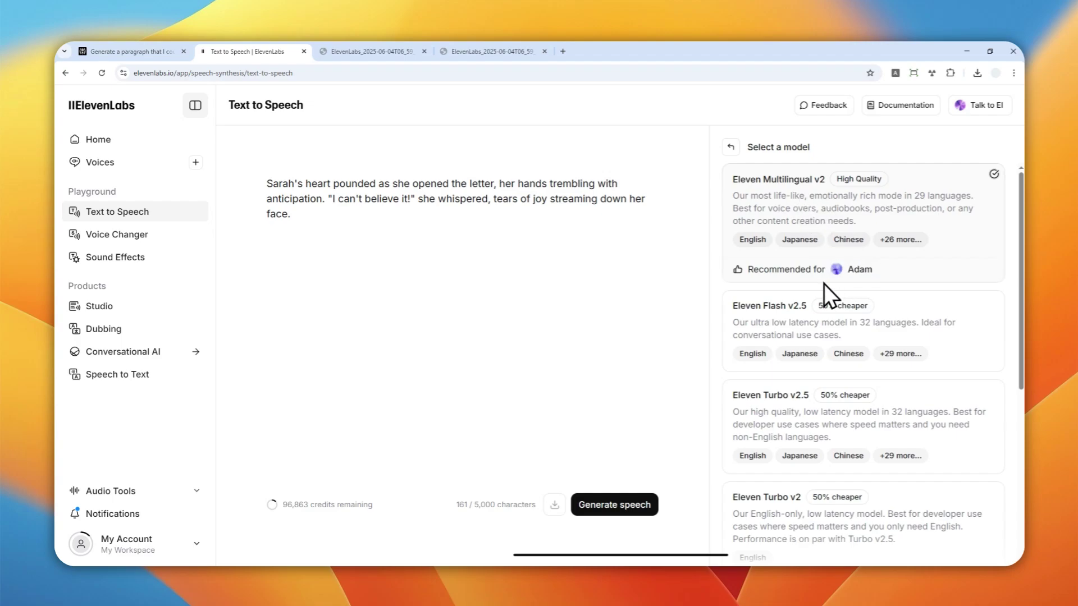
scroll(830, 323, "down", 5)
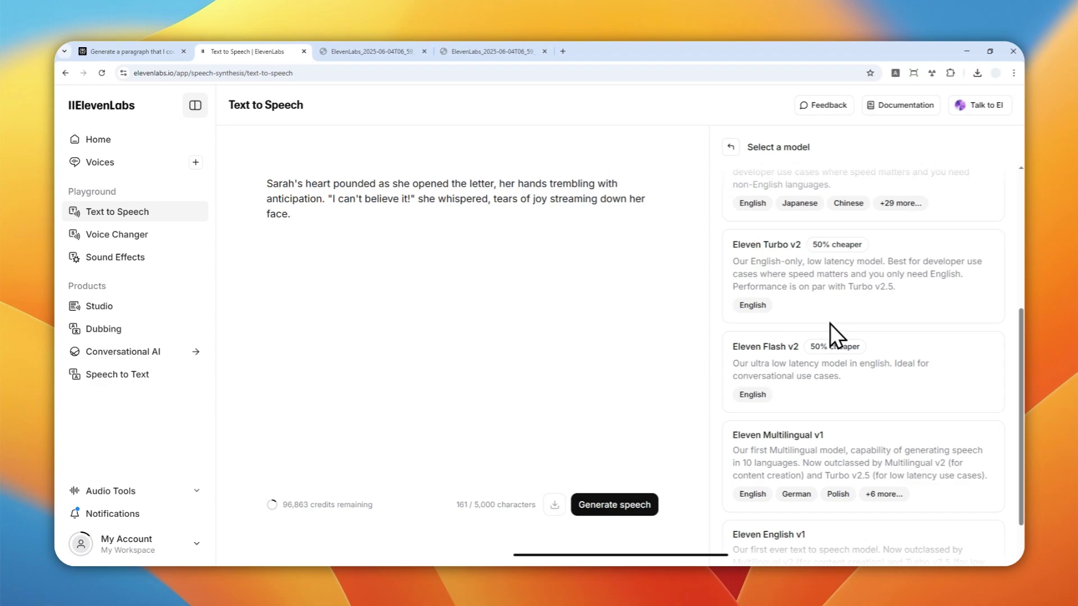
scroll(814, 357, "down", 1)
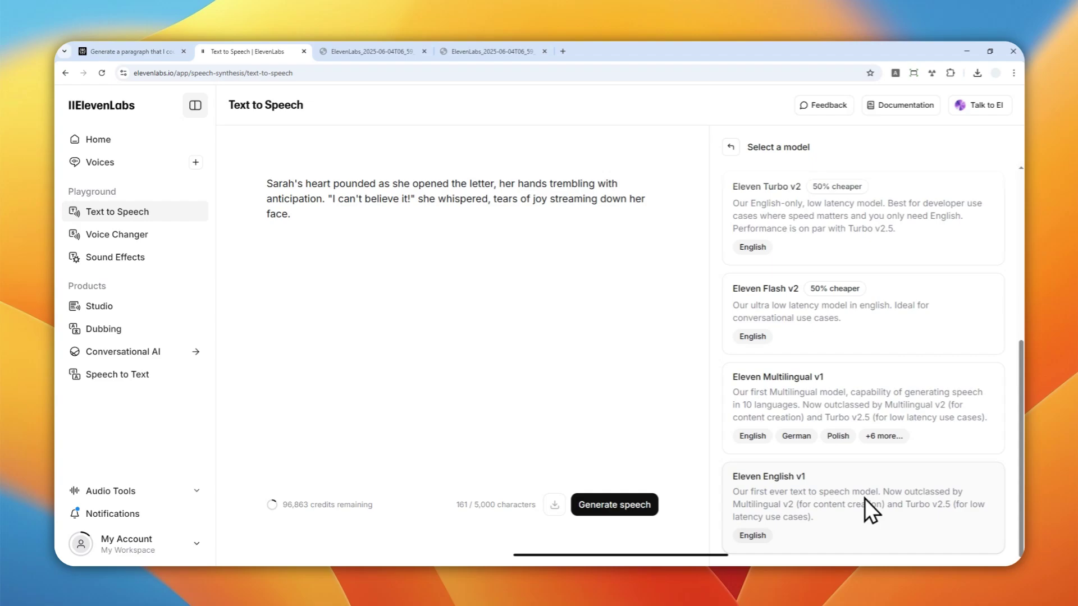
scroll(851, 446, "up", 5)
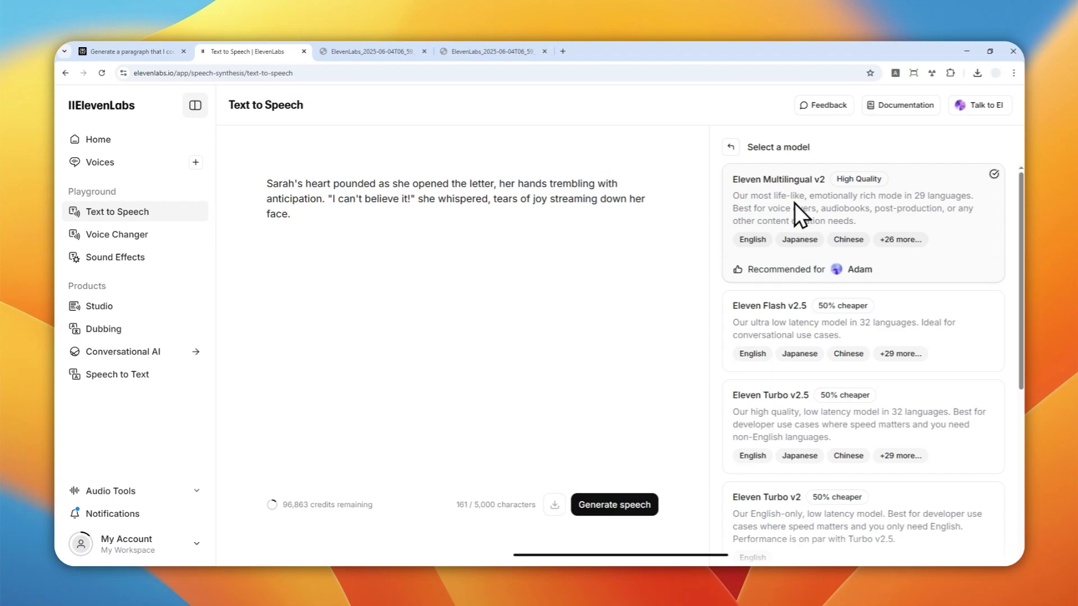
Play the downloaded e1 MP3 and then the 0:11 MP3 version in Chrome
left_click(371, 52)
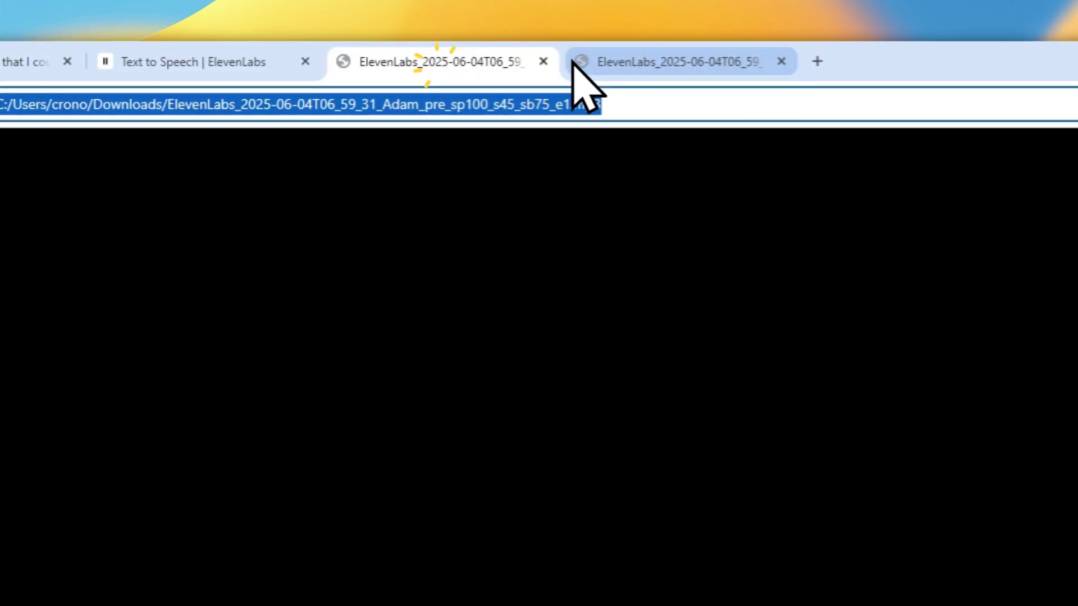
left_click(601, 61)
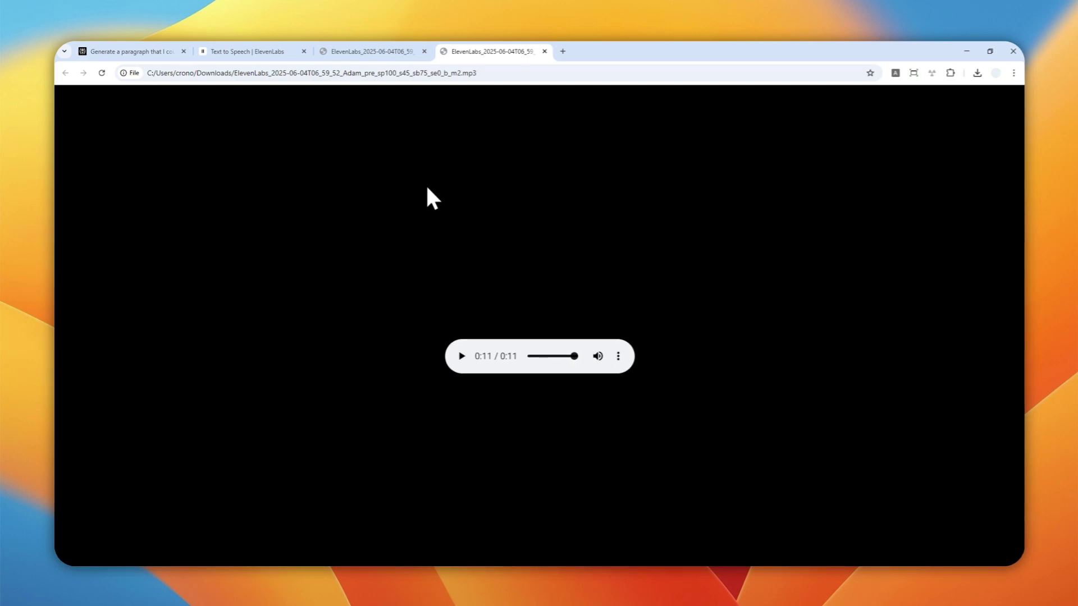
left_click(360, 51)
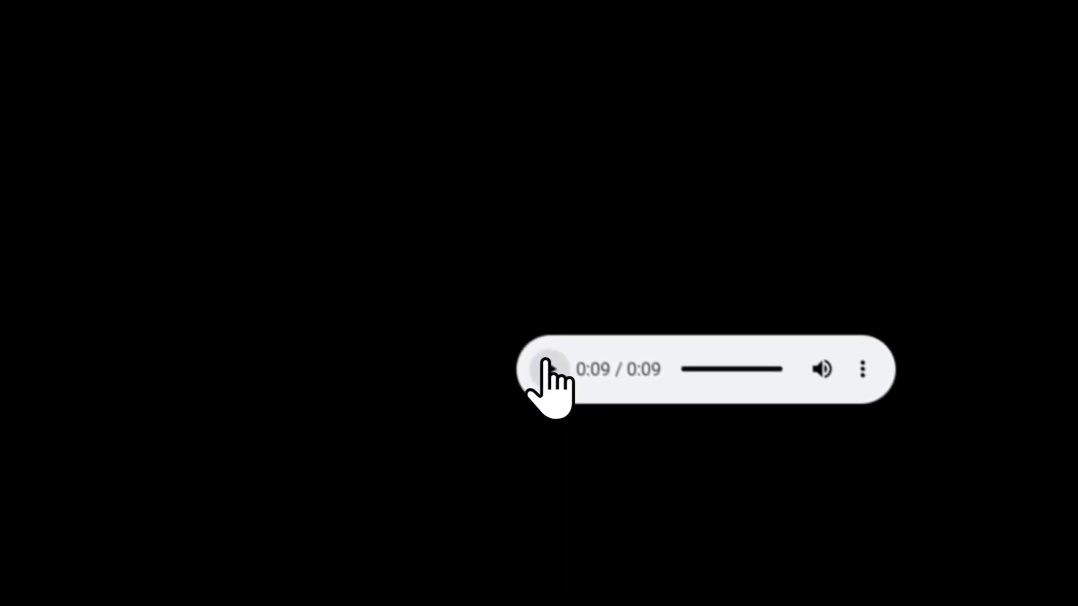
left_click(618, 546)
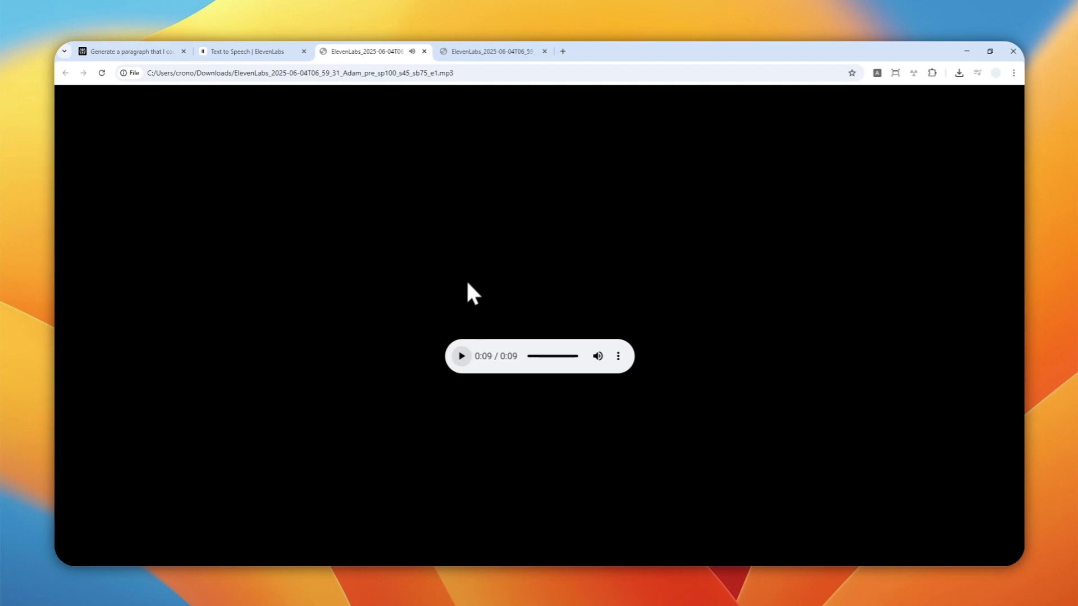
left_click(490, 51)
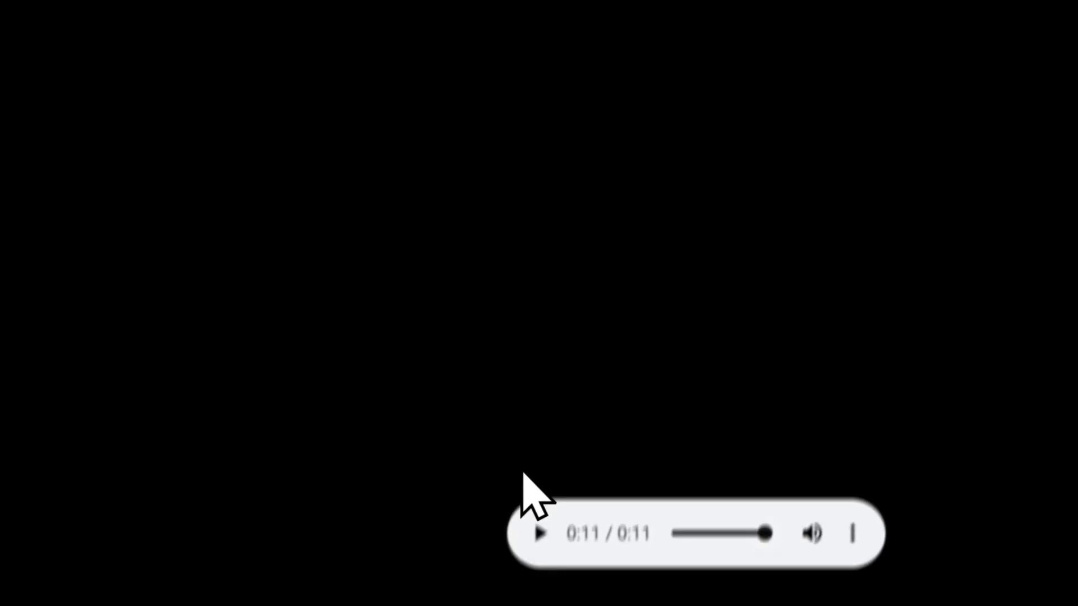
left_click(462, 356)
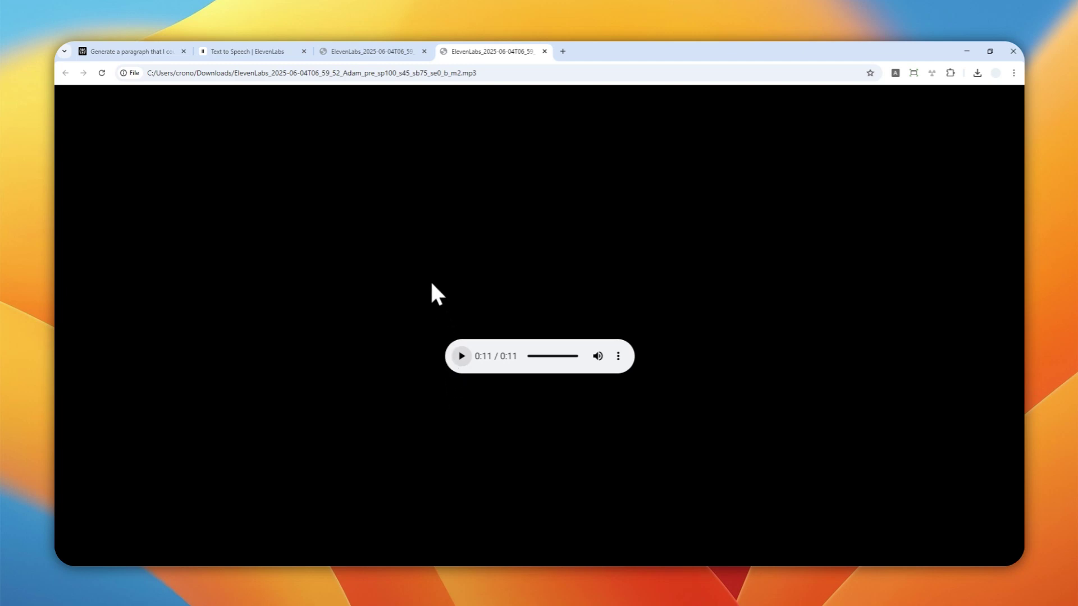
Play the 0:09 MP3 version, then return to the Text to Speech | ElevenLabs tab
left_click(379, 53)
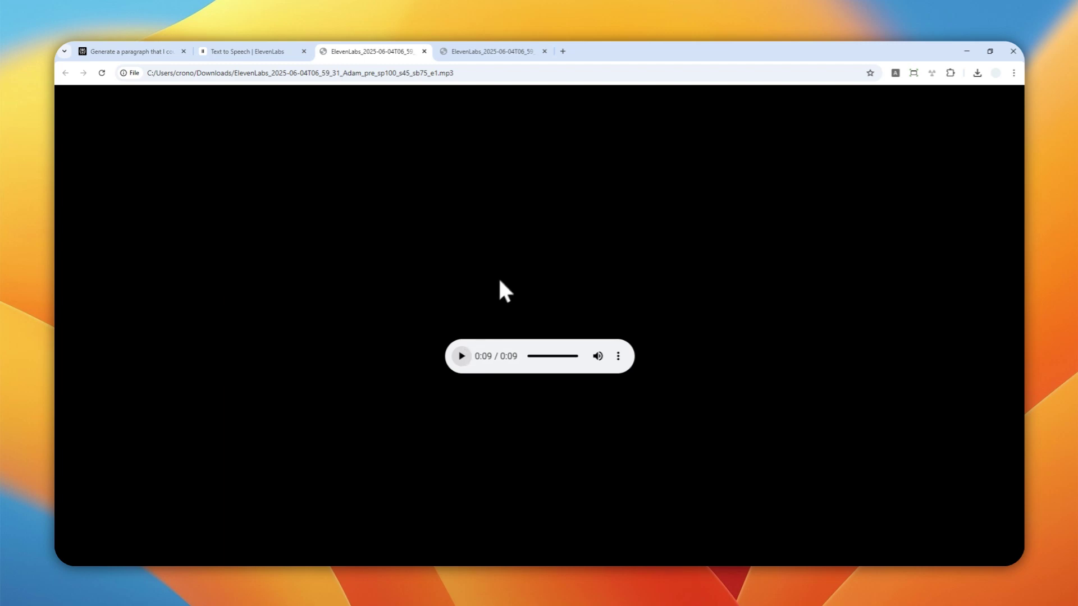
left_click(494, 51)
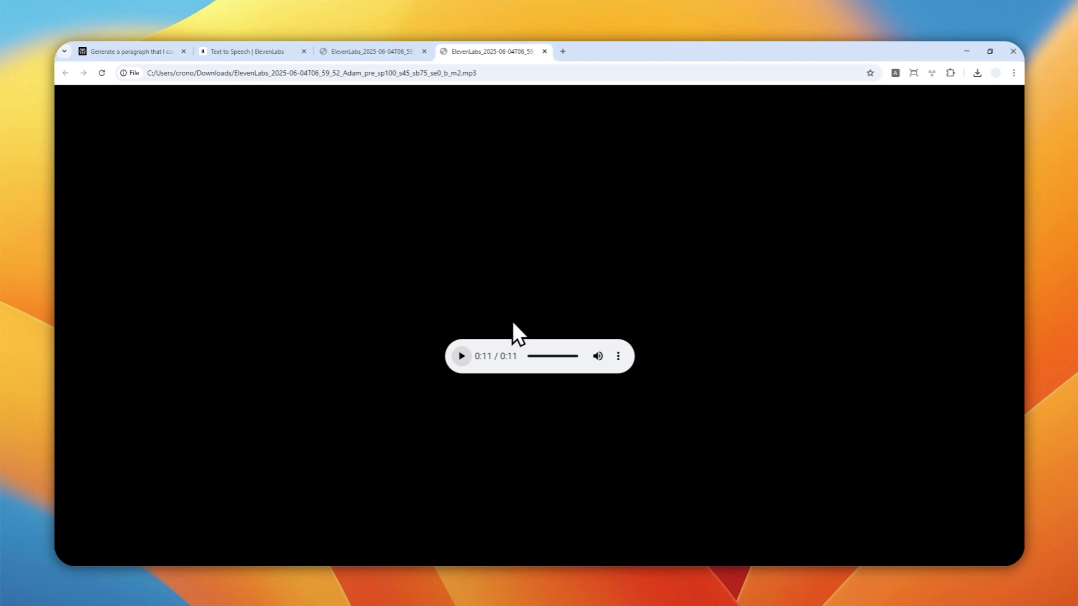
left_click(372, 54)
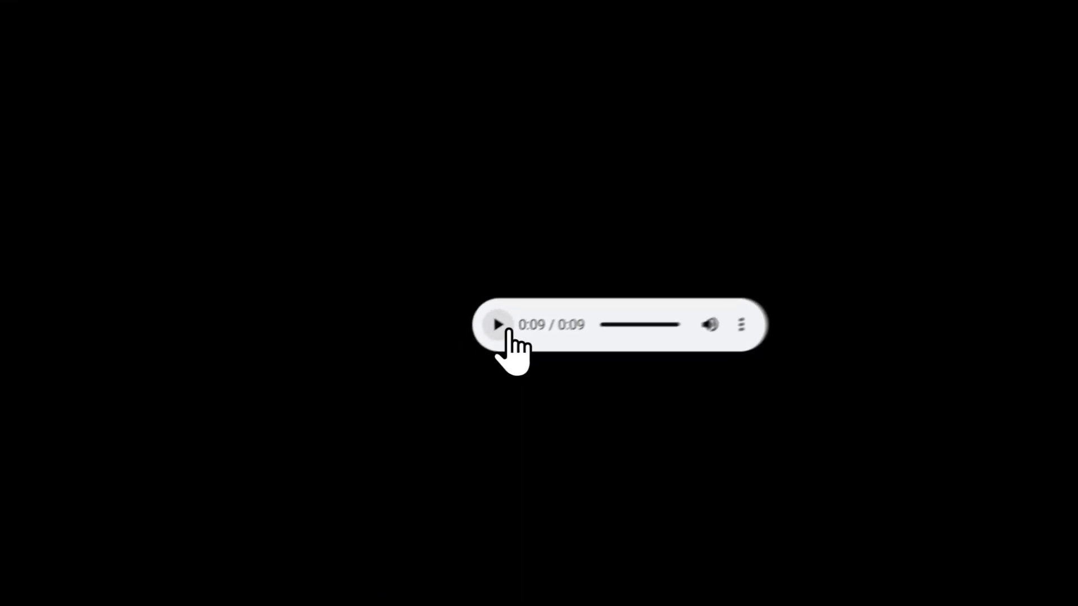
left_click(461, 356)
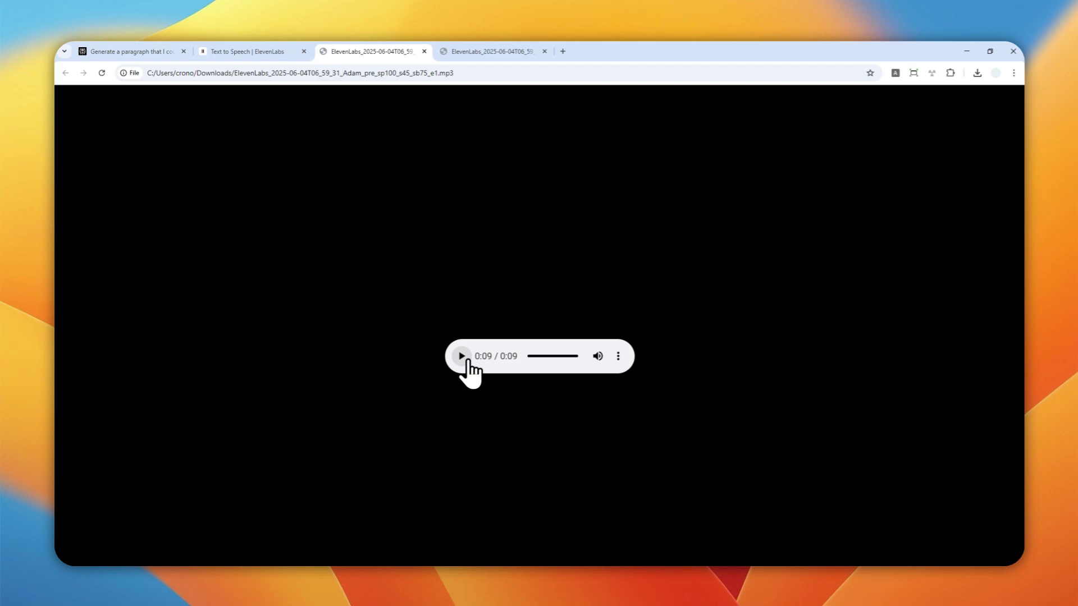
left_click(251, 55)
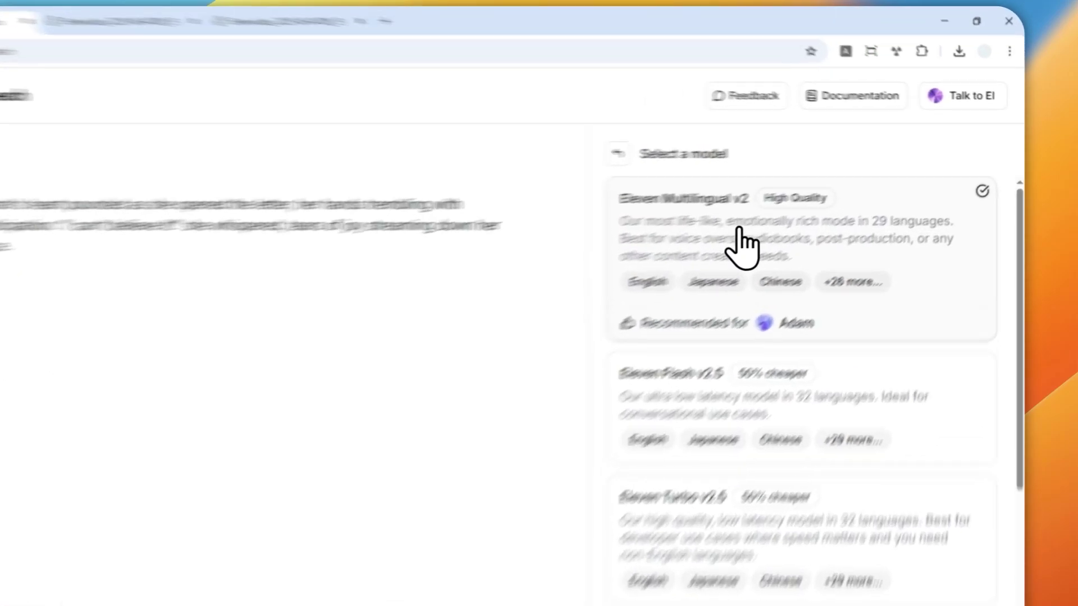
Keep Eleven Multilingual v2, drop Speed to 0.70, then raise it back to about 0.95
left_click(806, 199)
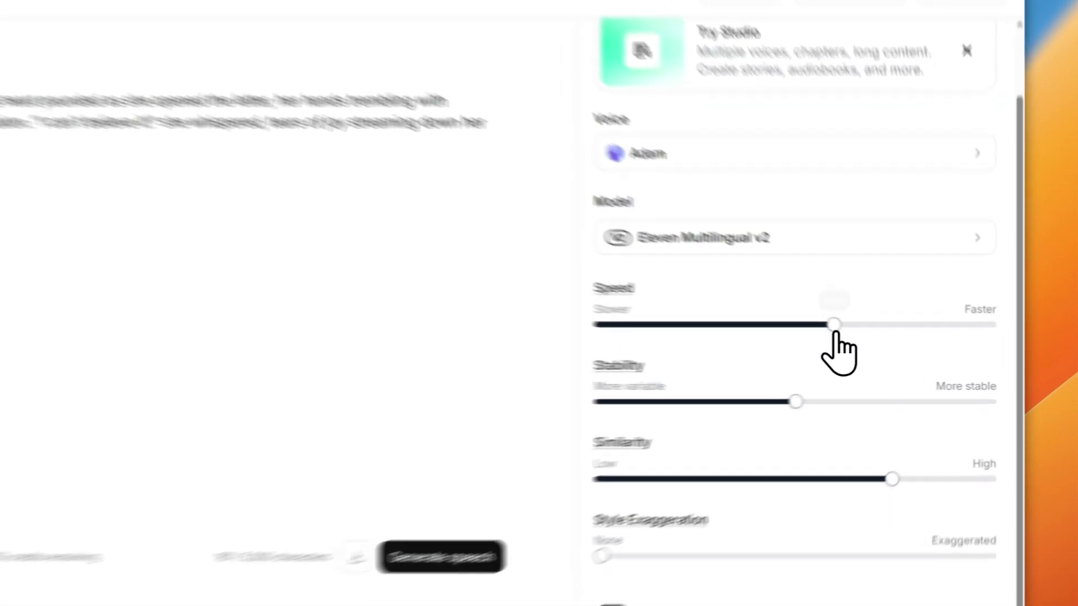
left_click(897, 343)
left_click_drag(783, 312, 489, 349)
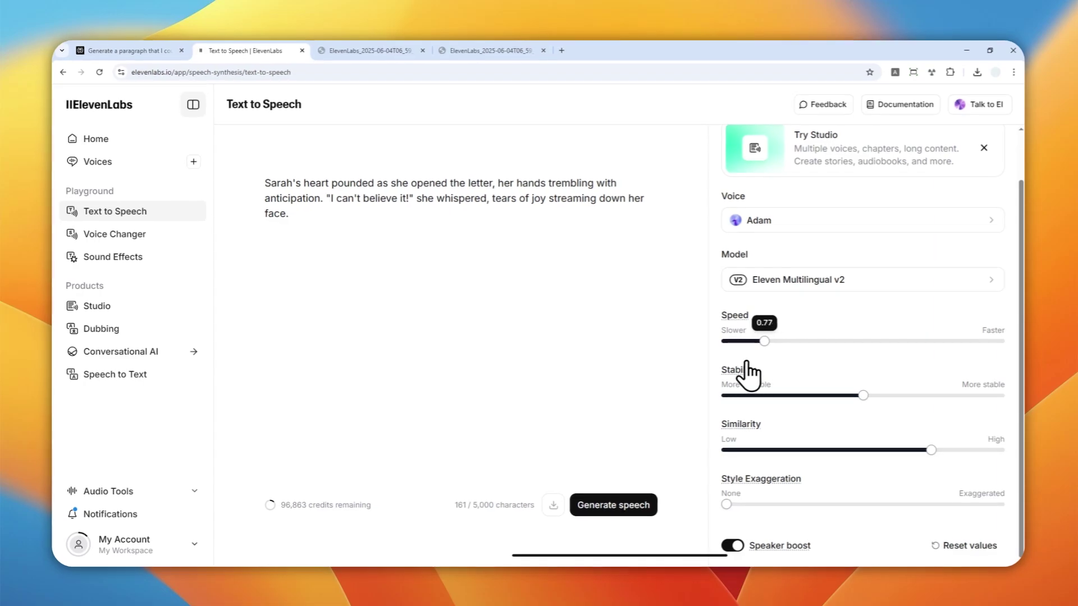
left_click_drag(746, 375, 713, 366)
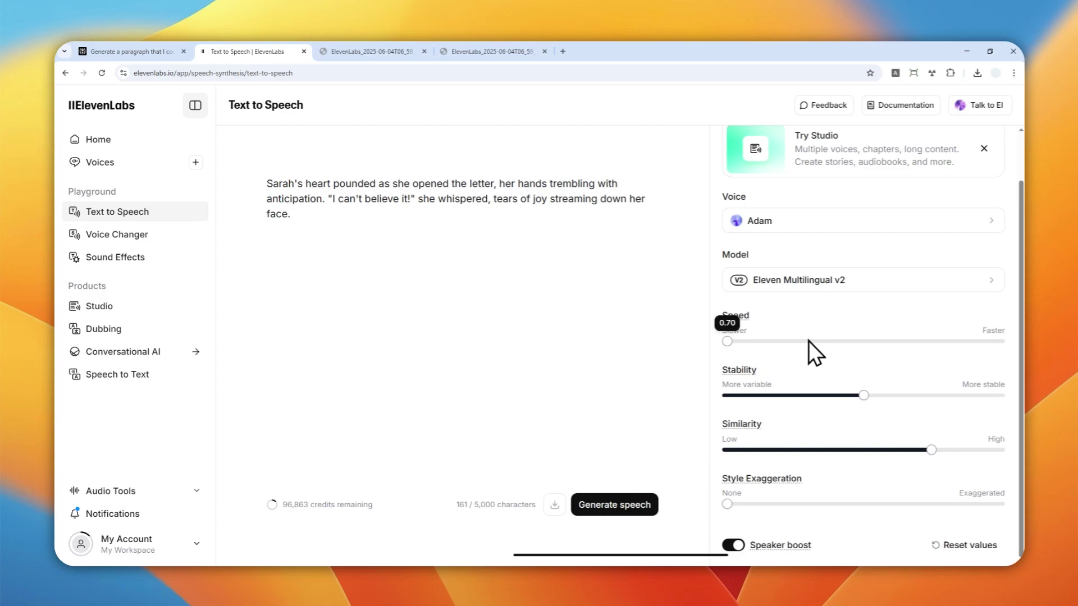
left_click(728, 341)
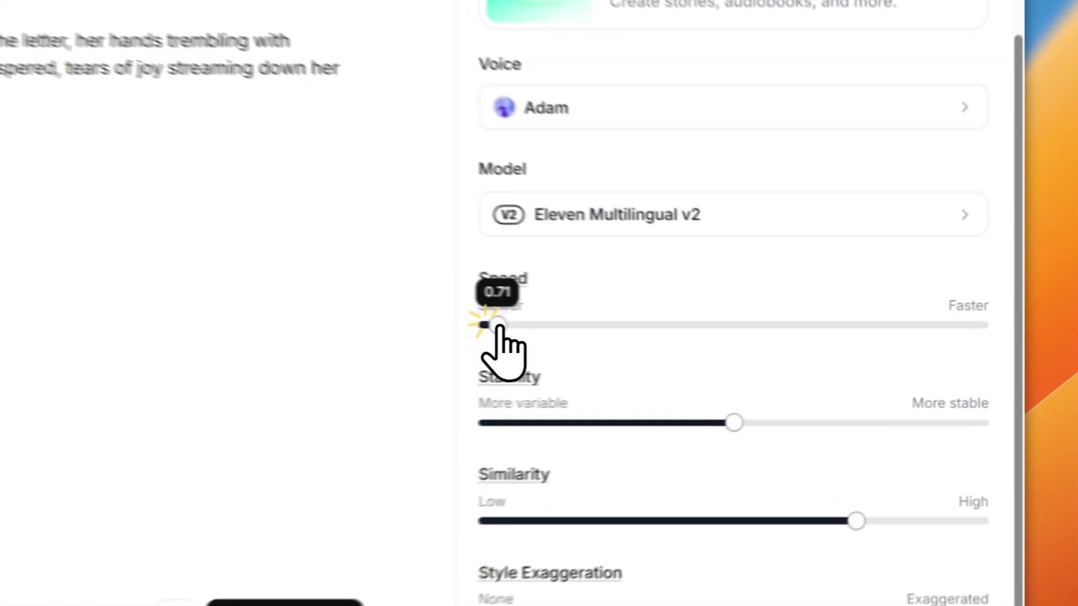
left_click_drag(499, 326, 703, 322)
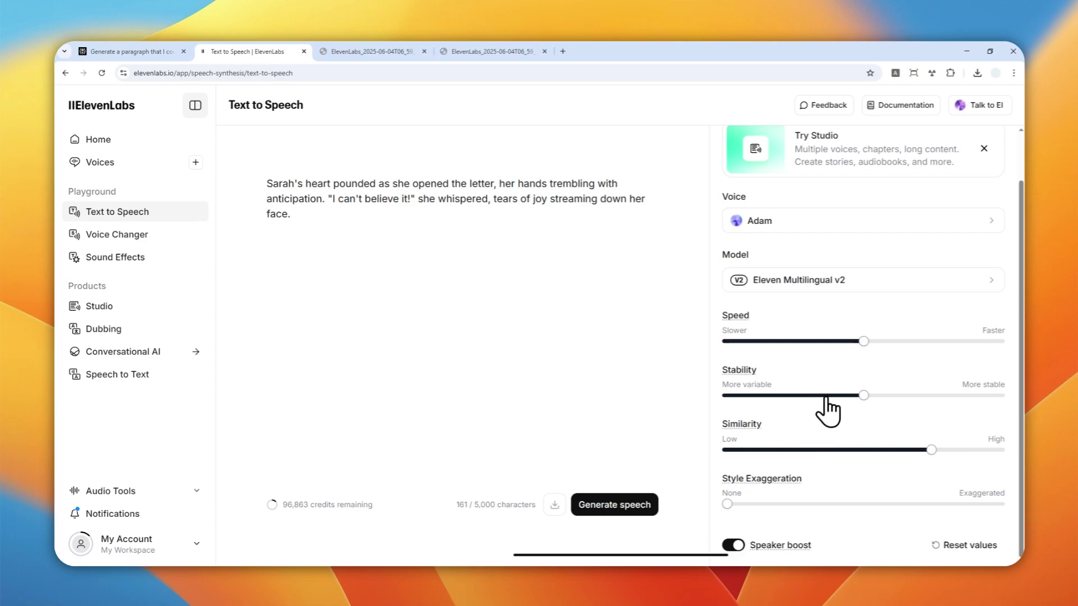
Try Stability values between 34% and 56%, finally settling at 42%
left_click(859, 396)
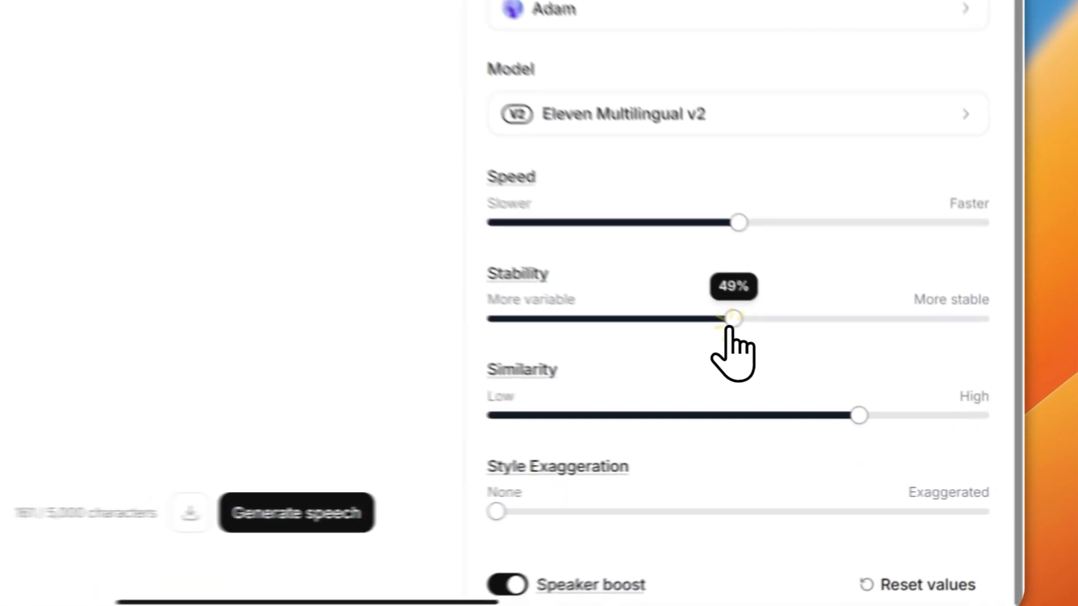
left_click_drag(731, 327, 673, 328)
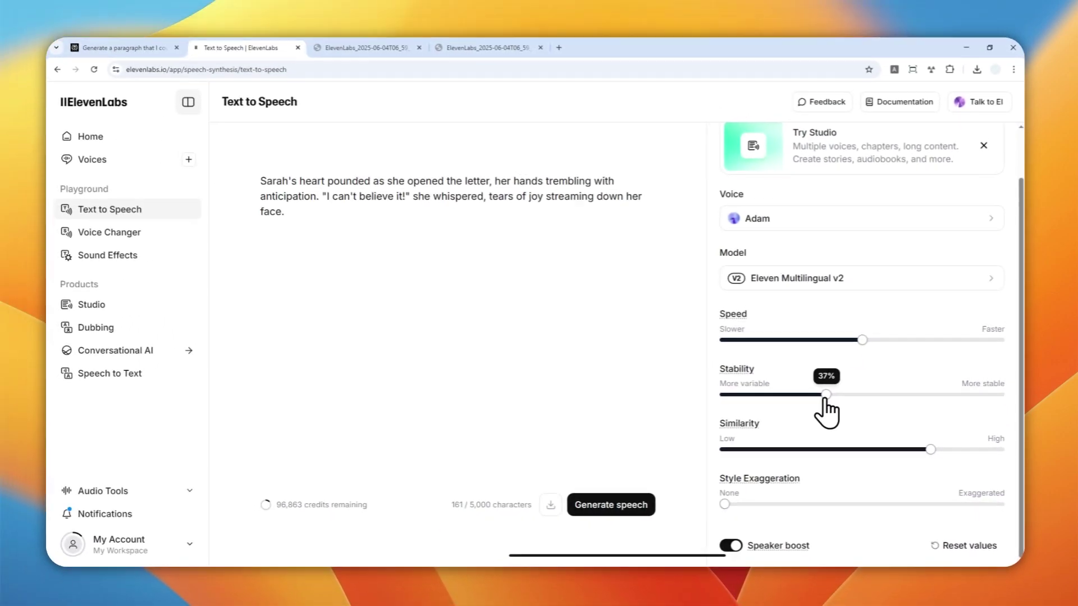
mouse_move(827, 412)
left_mouse_down()
mouse_move(838, 407)
mouse_move(822, 407)
left_mouse_up()
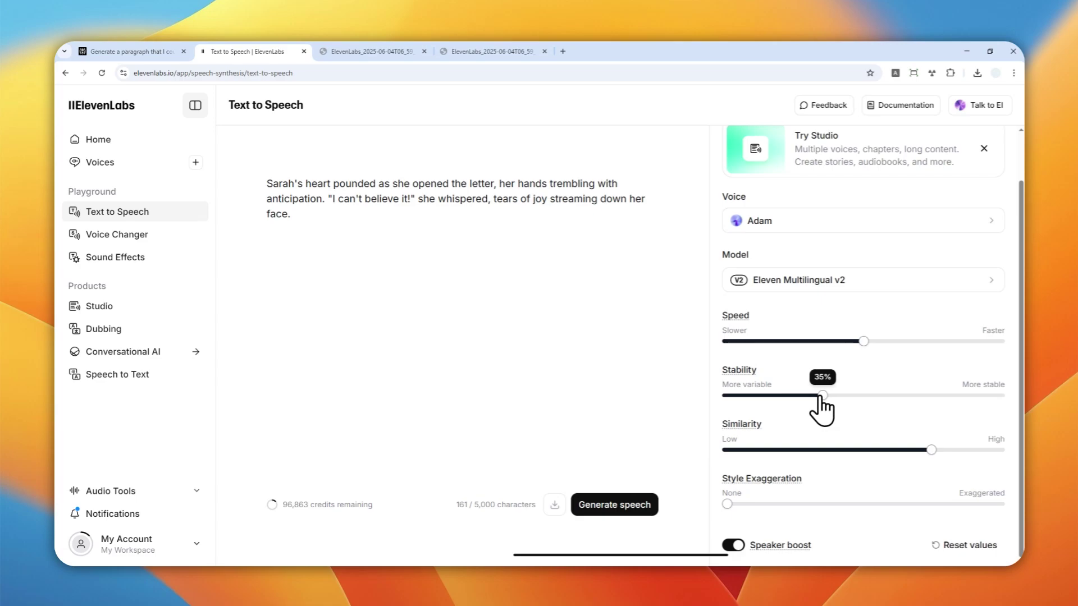
left_click_drag(822, 397, 820, 397)
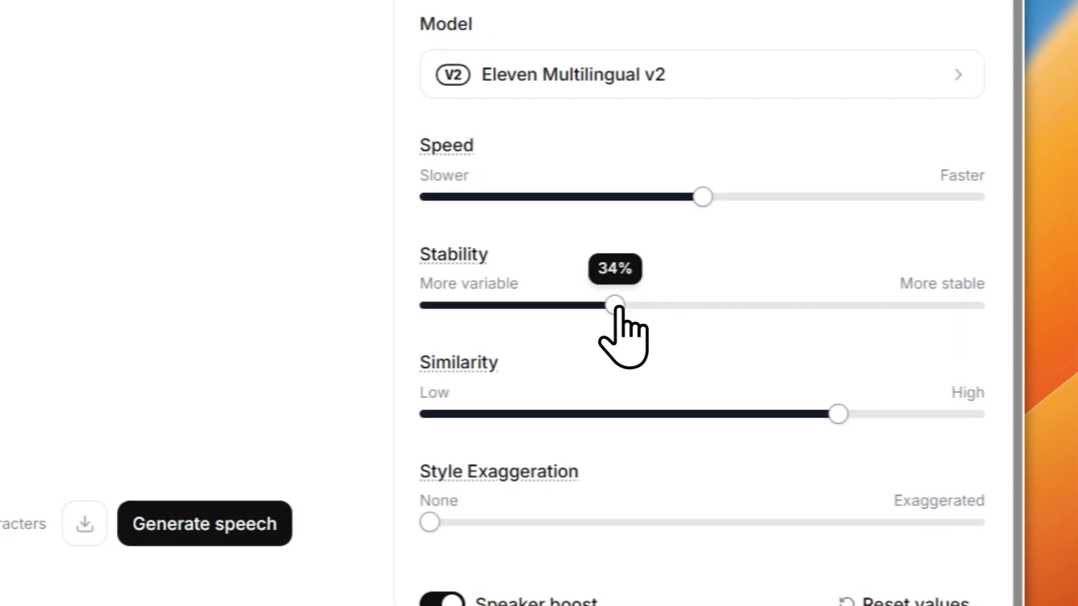
left_click_drag(616, 307, 621, 308)
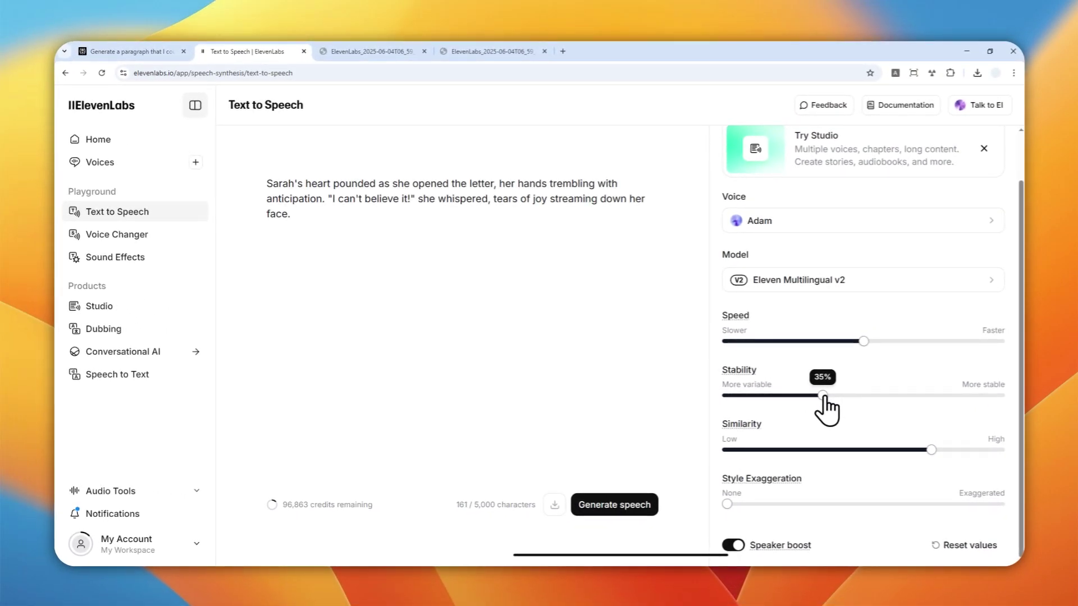
left_click_drag(823, 395, 833, 395)
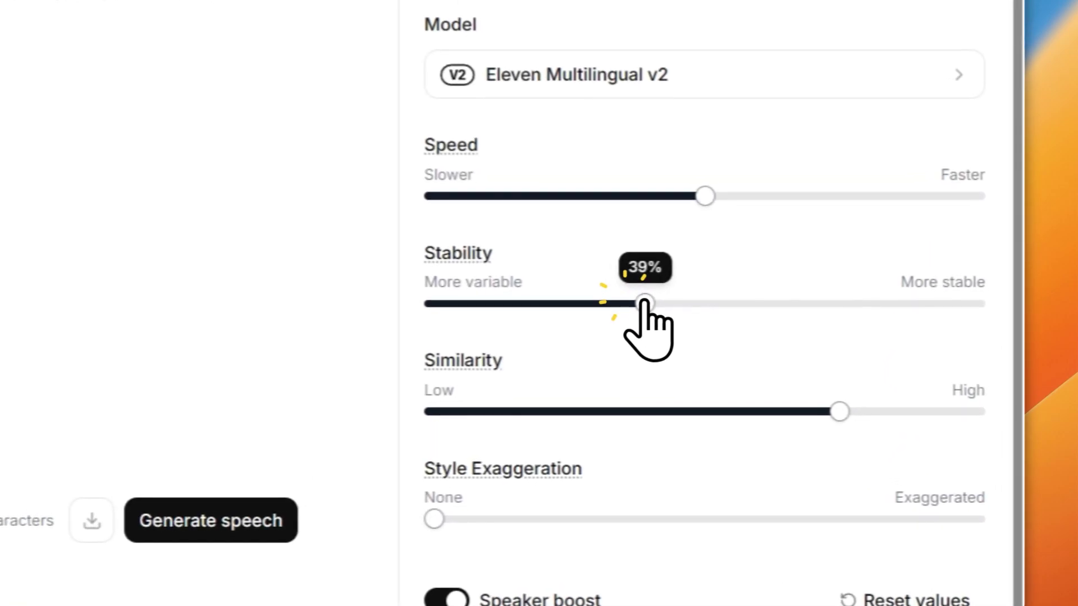
left_click_drag(644, 303, 660, 304)
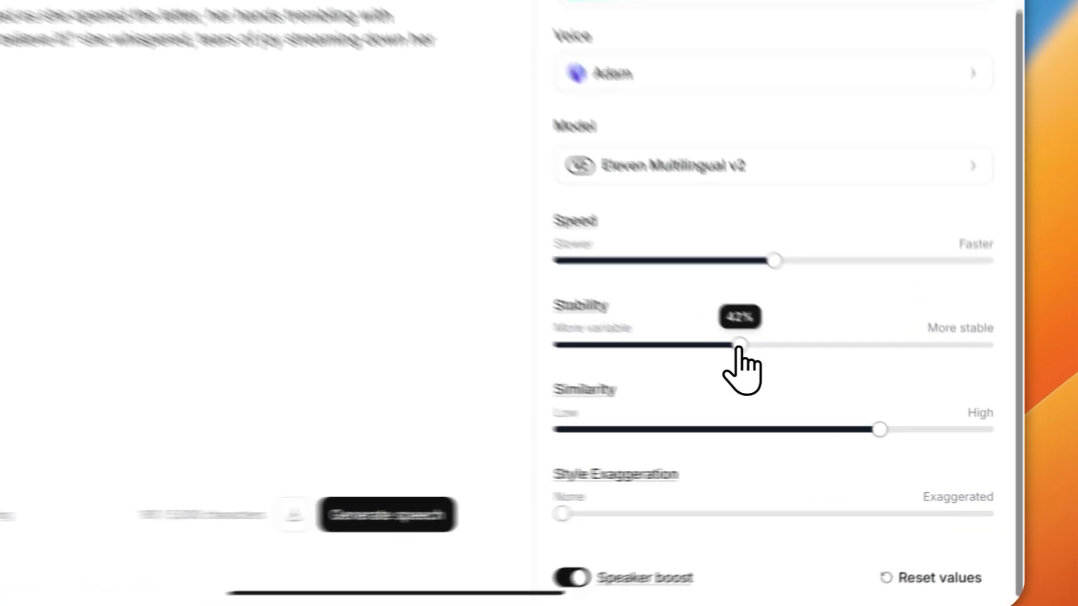
mouse_move(842, 396)
left_mouse_down()
mouse_move(880, 396)
mouse_move(827, 382)
left_mouse_up()
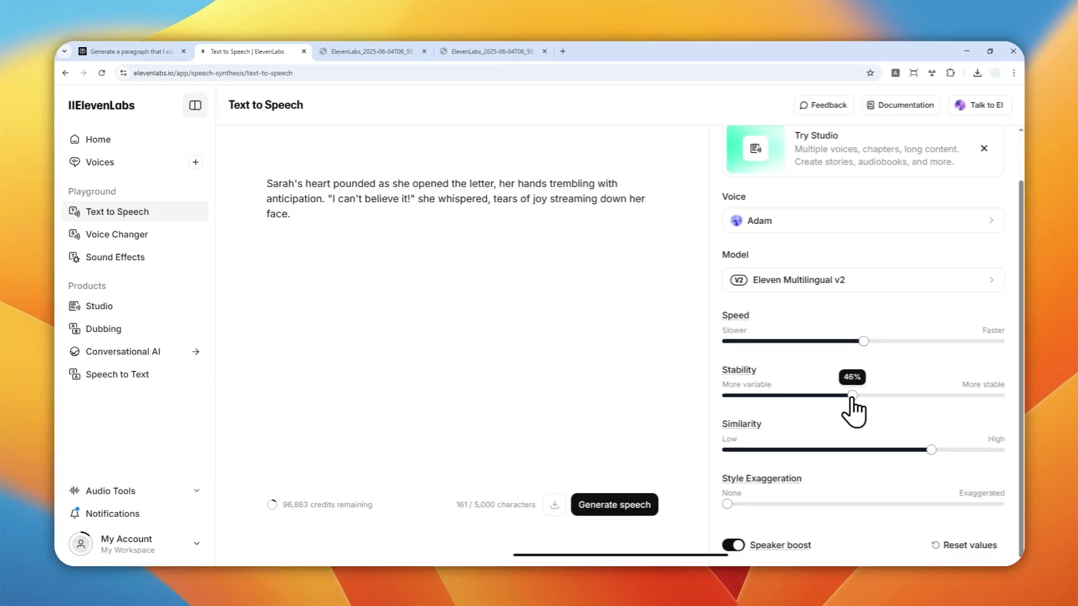
left_click_drag(853, 396, 841, 395)
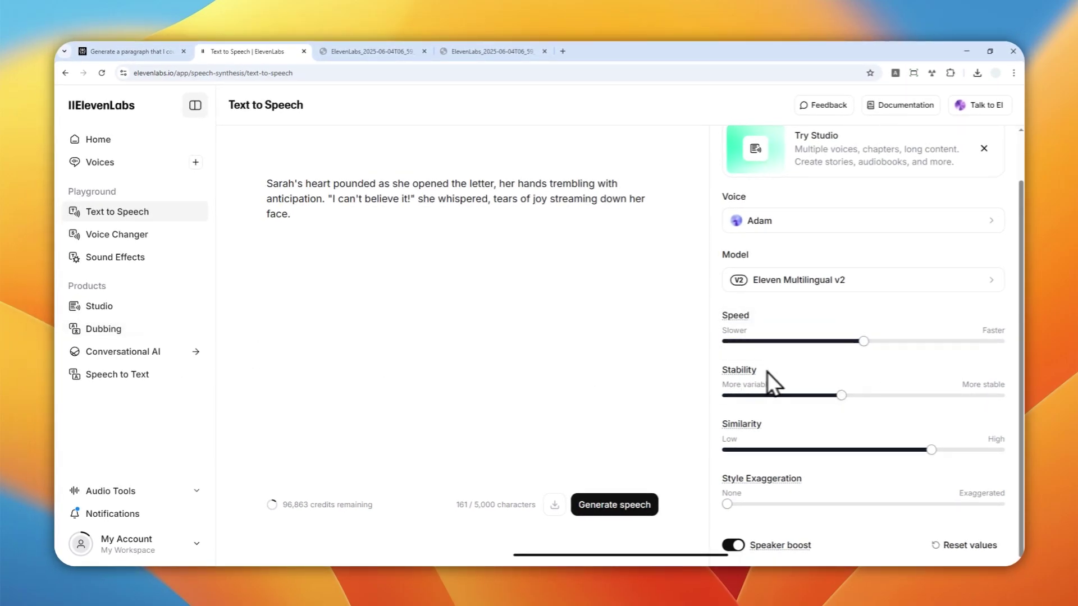
Try Similarity values between 35% and 58%, finally leaving it around 55%
mouse_move(929, 450)
left_click_drag(930, 450, 876, 449)
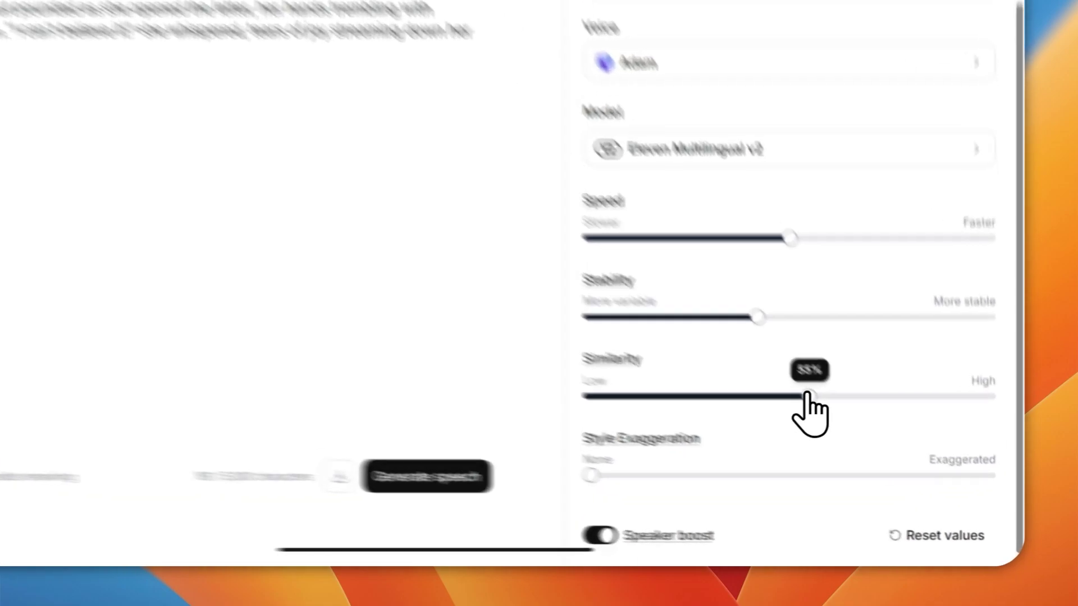
left_click_drag(739, 344, 739, 343)
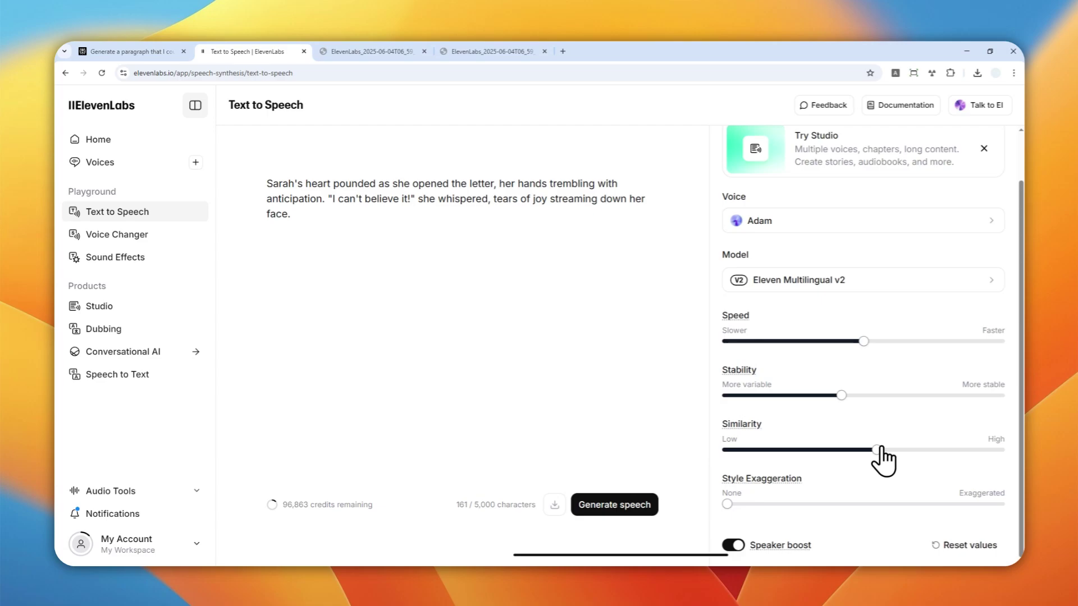
mouse_move(879, 452)
left_mouse_down()
mouse_move(899, 454)
mouse_move(886, 452)
left_mouse_up()
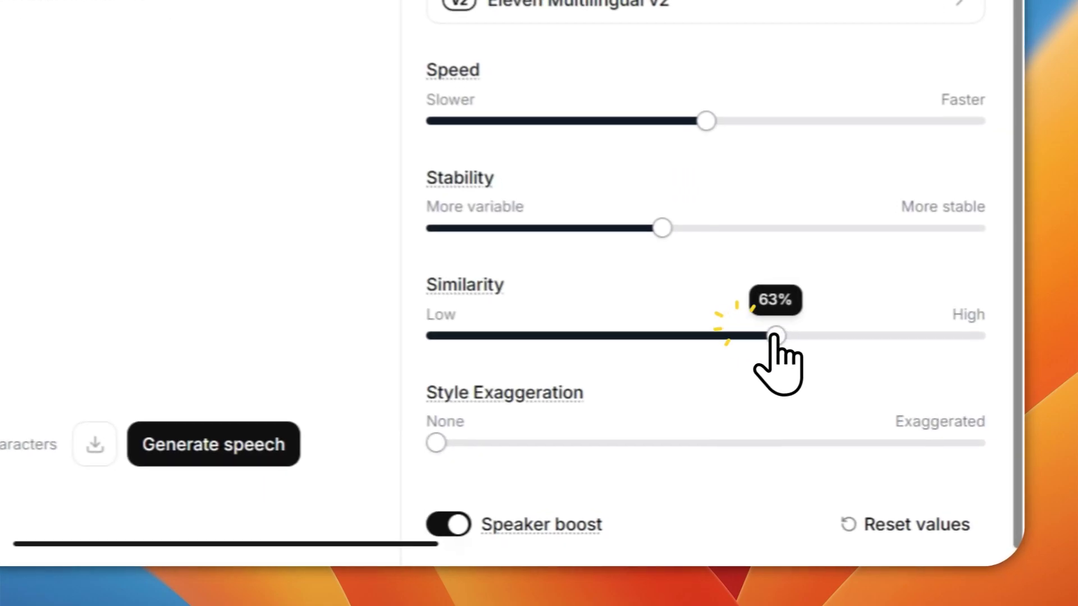
left_click_drag(801, 386, 701, 386)
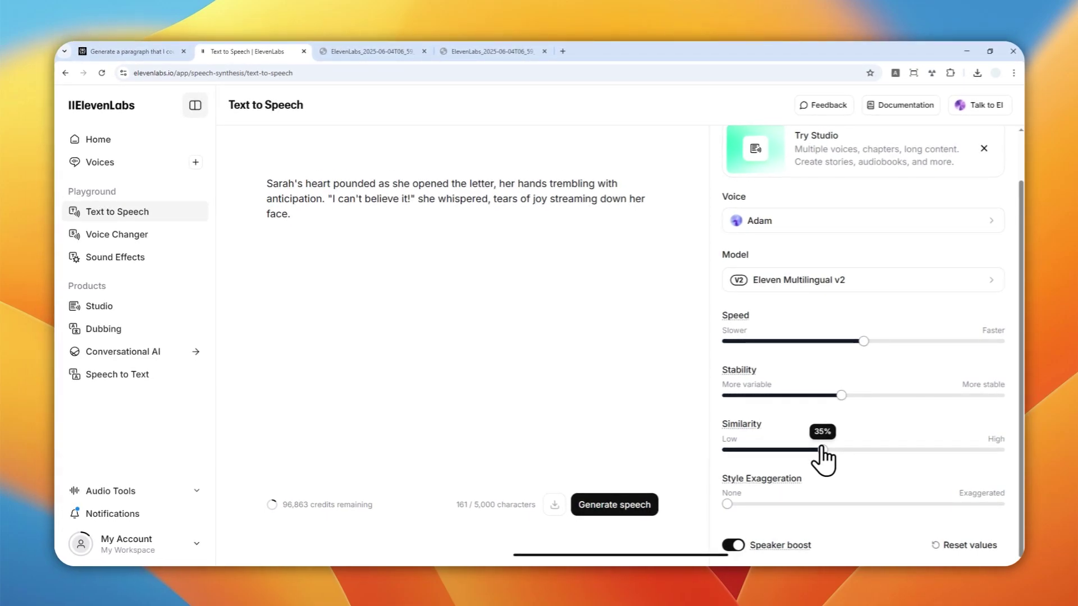
left_click_drag(823, 449, 877, 449)
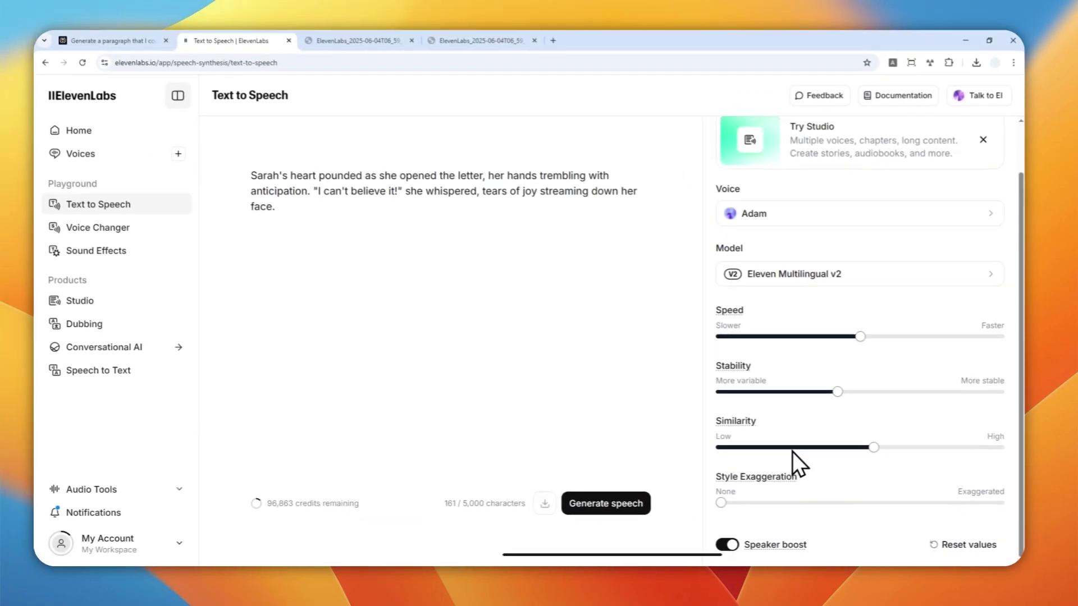
mouse_move(725, 462)
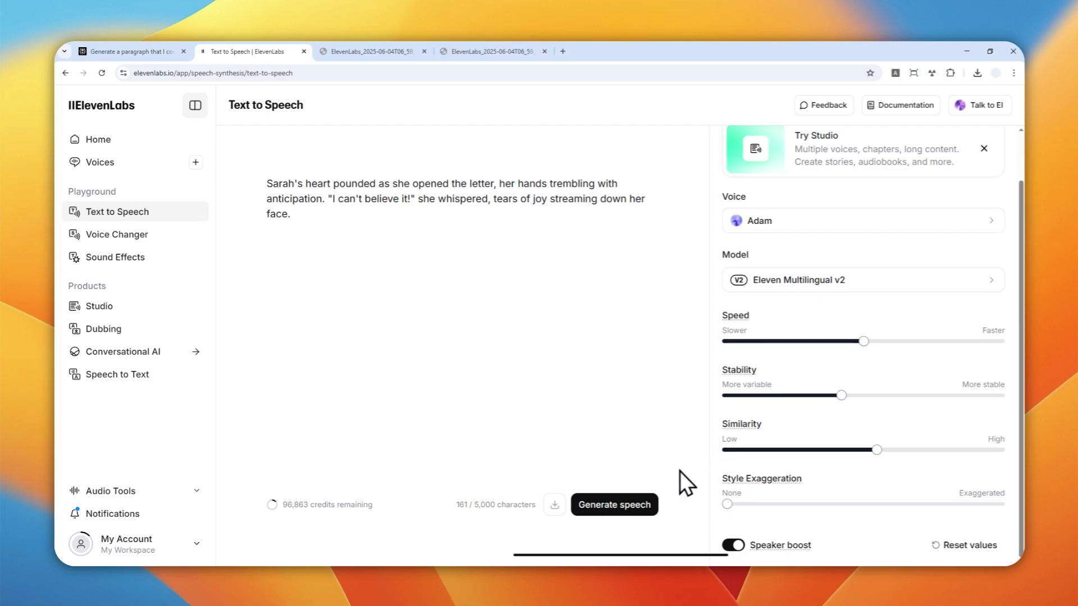
Generate a new Adam clip of the Sarah paragraph with Stability 42% and Similarity about 55%
left_click(622, 505)
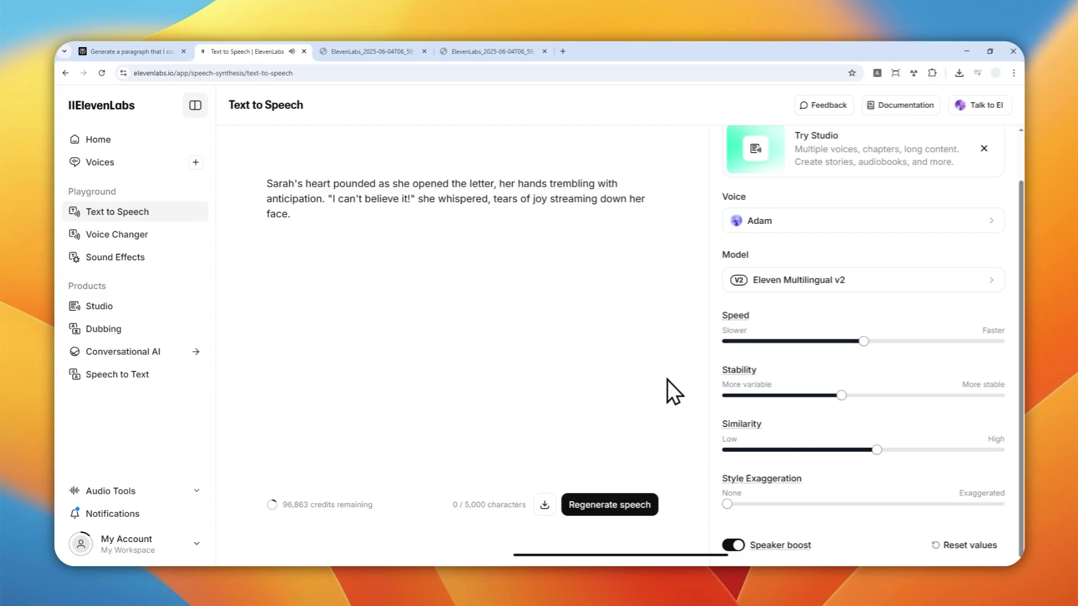
Lower Stability to 34% and Similarity to 46%, regenerate the speech, then go Home
left_click_drag(841, 395, 820, 398)
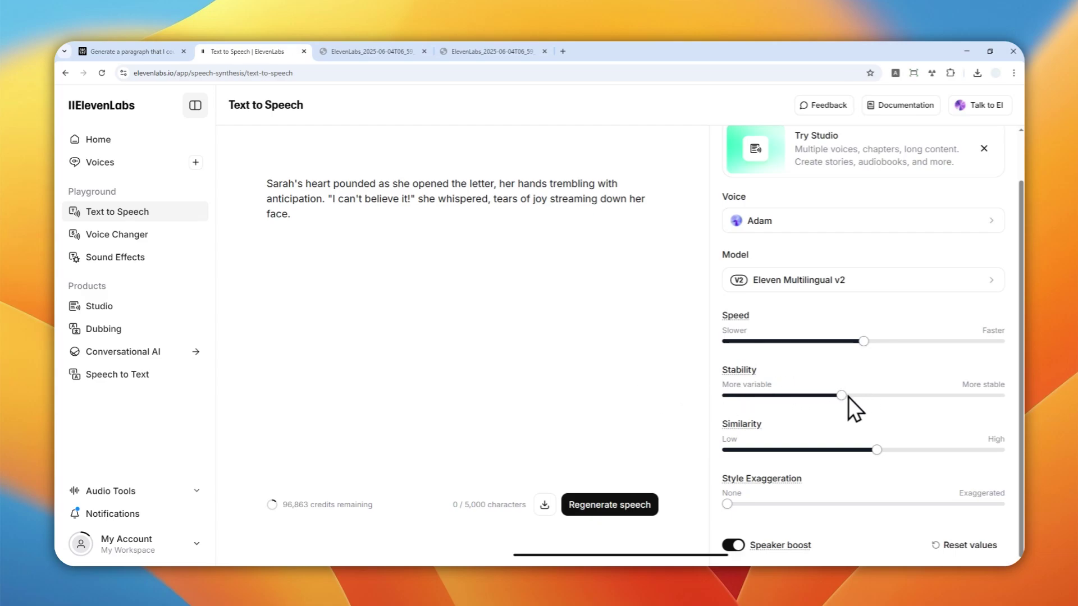
mouse_move(622, 264)
left_mouse_down()
mouse_move(592, 260)
mouse_move(616, 267)
left_mouse_up()
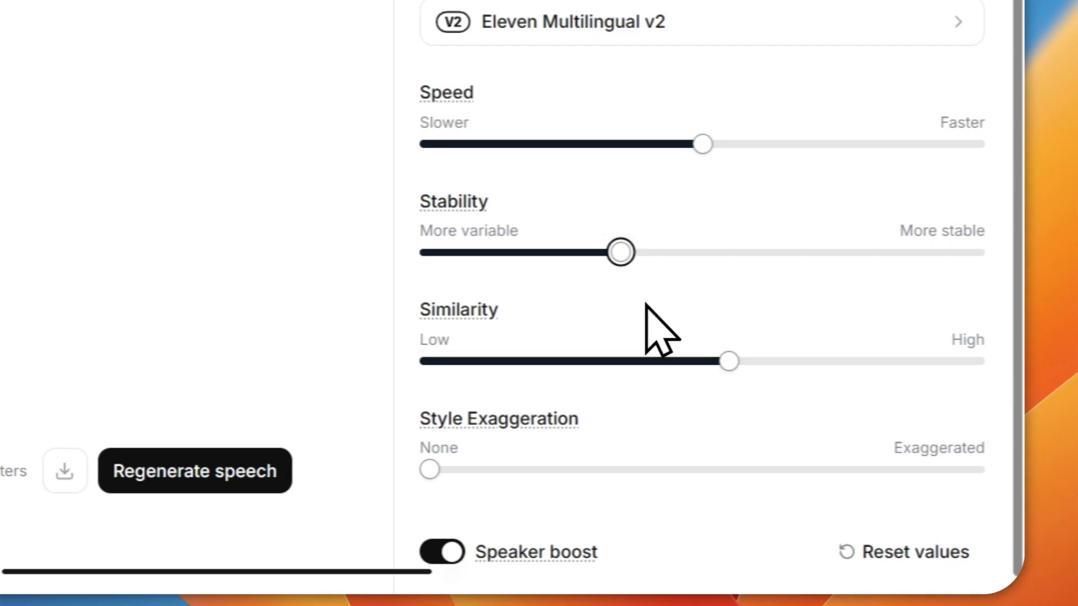
left_click_drag(717, 361, 676, 370)
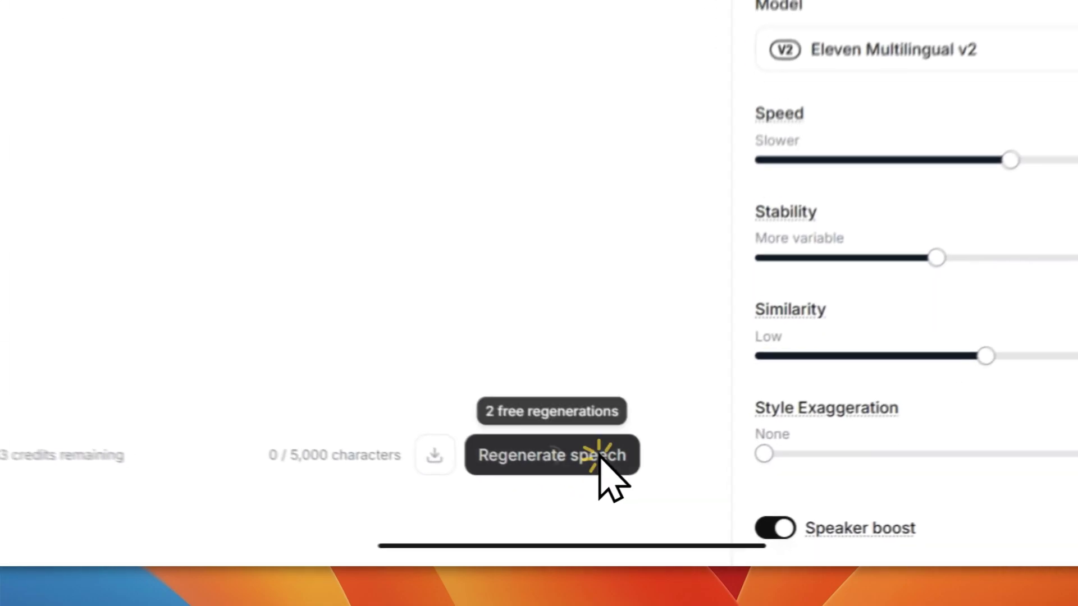
left_click(638, 508)
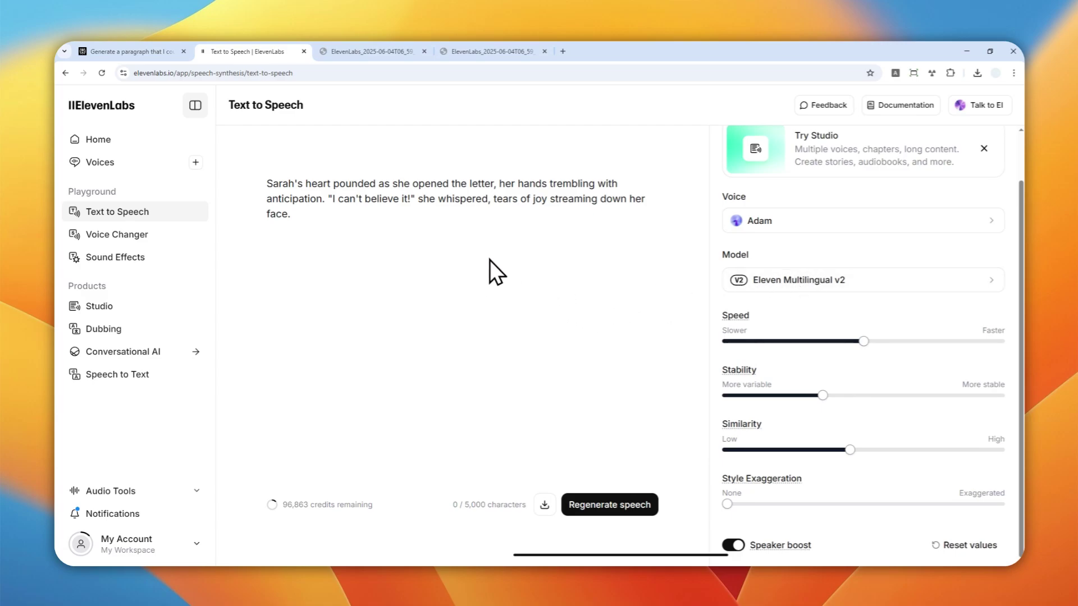
left_click(162, 147)
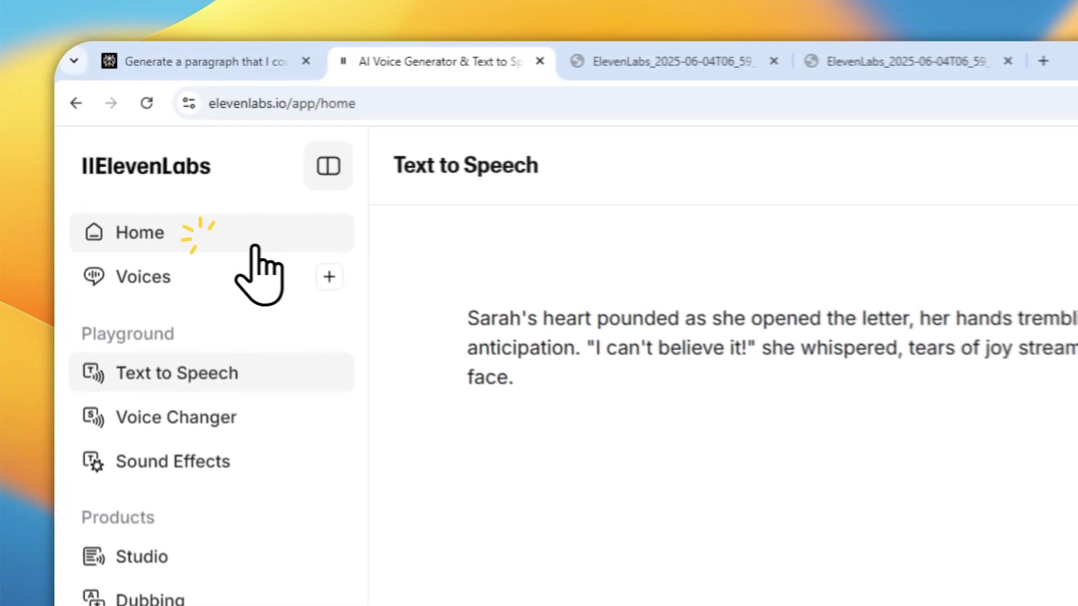